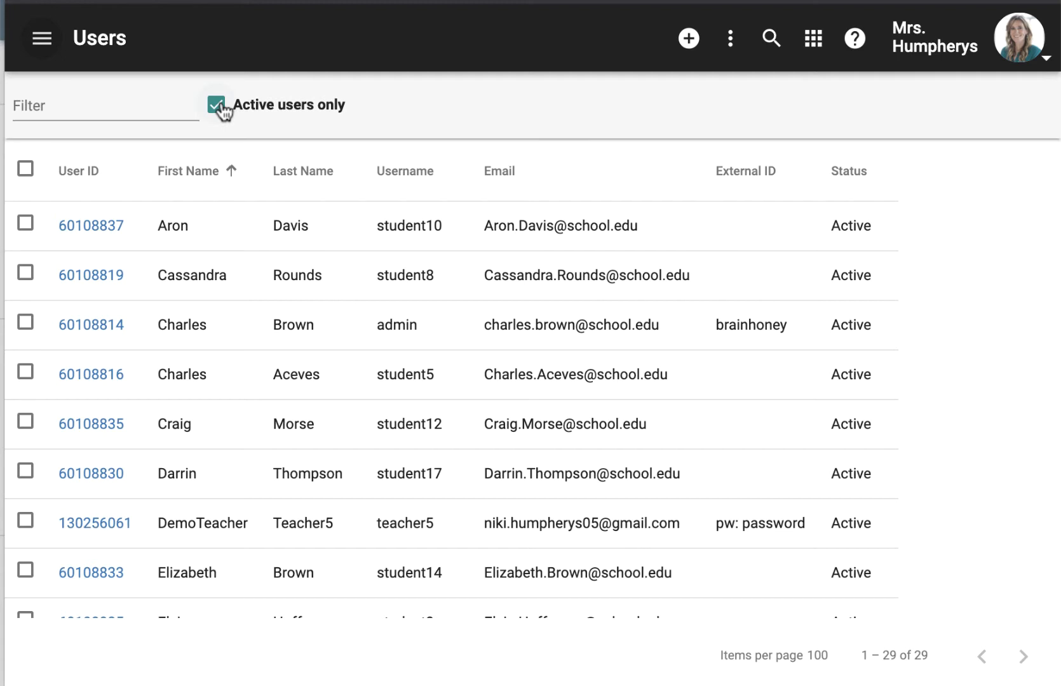
- Filter the active users list by a student's first name, and clear the filter
{"action": "left_click", "coordinate": [127, 102]}
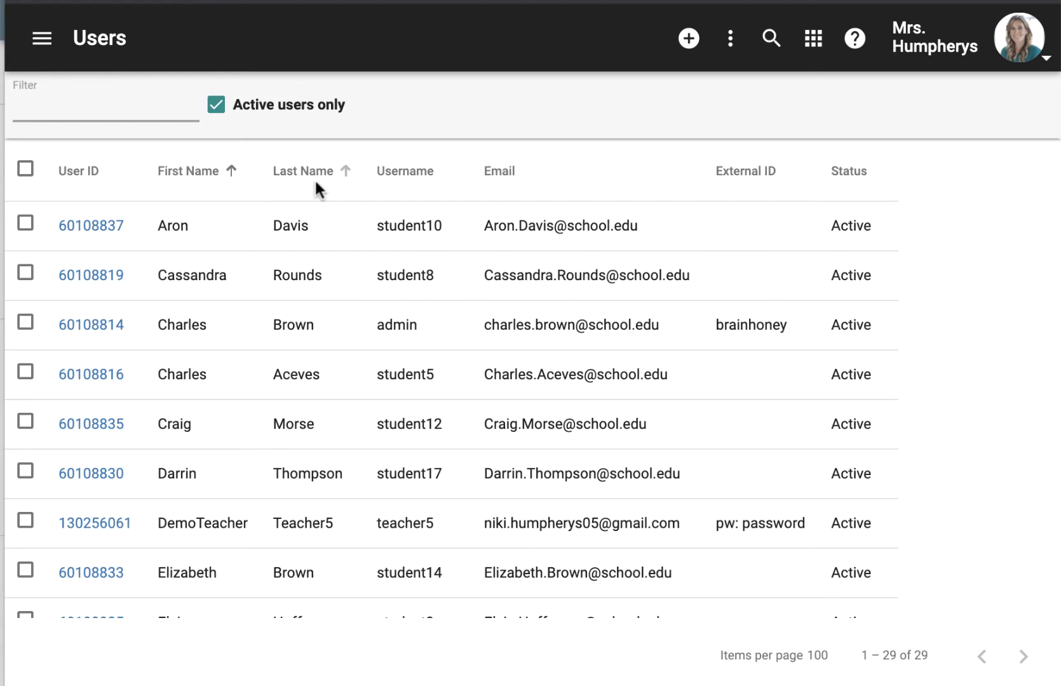
{"action": "left_click", "coordinate": [91, 111]}
{"action": "type", "text": "aron"}
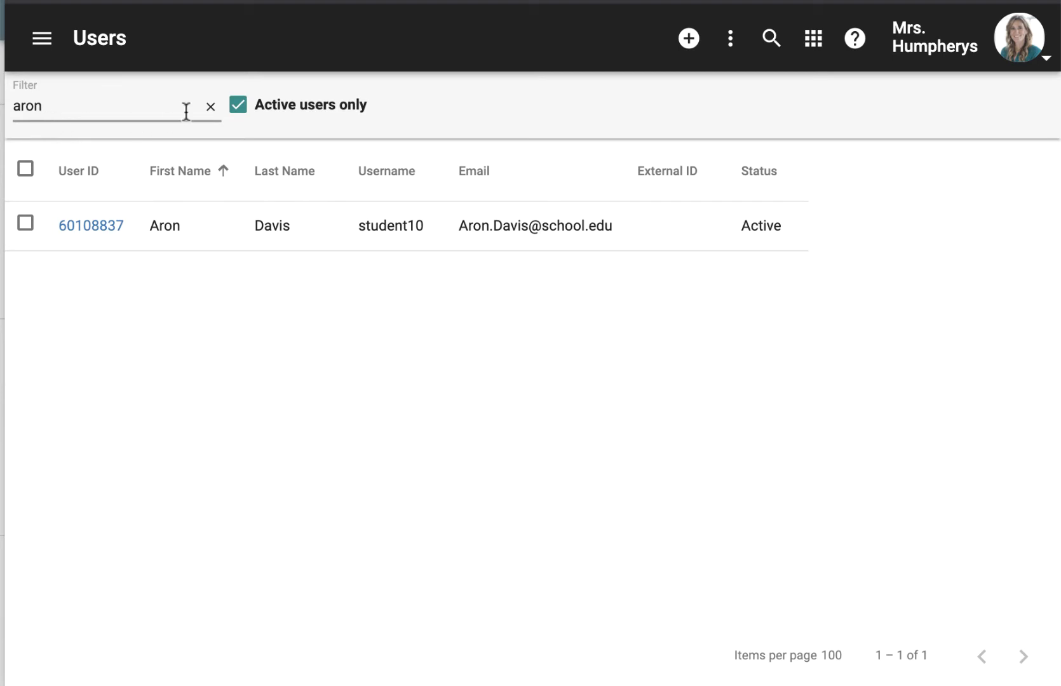
{"action": "left_click", "coordinate": [210, 111]}
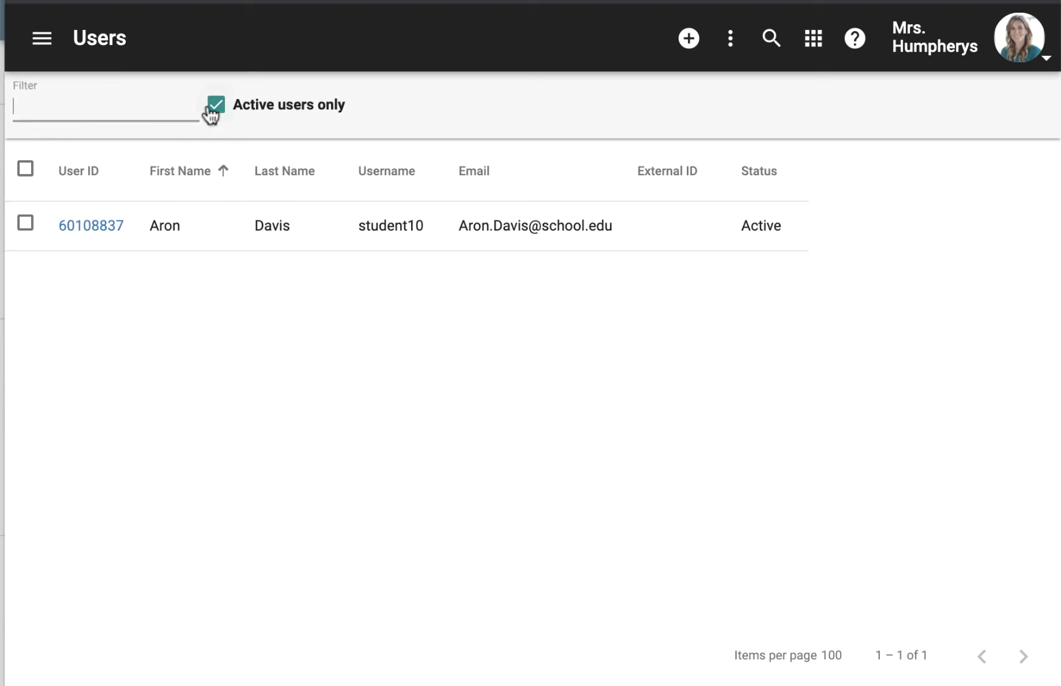
- Start a new user form and examine the choices for limiting the number of options on multiple-choice questions
{"action": "left_click", "coordinate": [692, 42]}
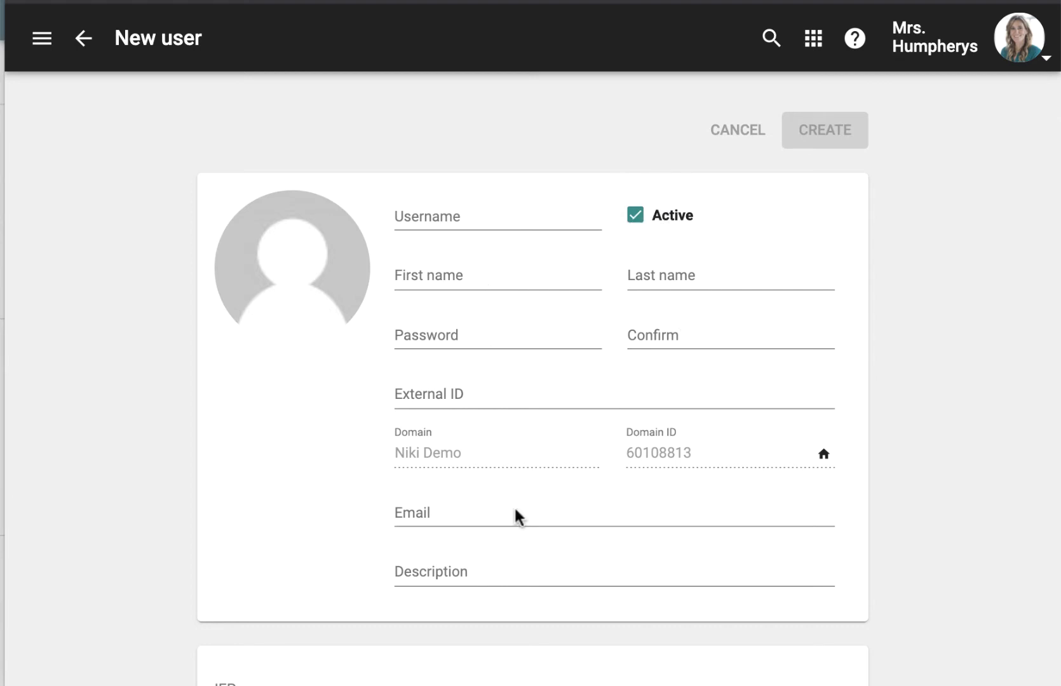
{"action": "scroll", "coordinate": [508, 572], "scroll_direction": "down", "scroll_amount": 1}
{"action": "scroll", "coordinate": [508, 572], "scroll_direction": "down", "scroll_amount": 5}
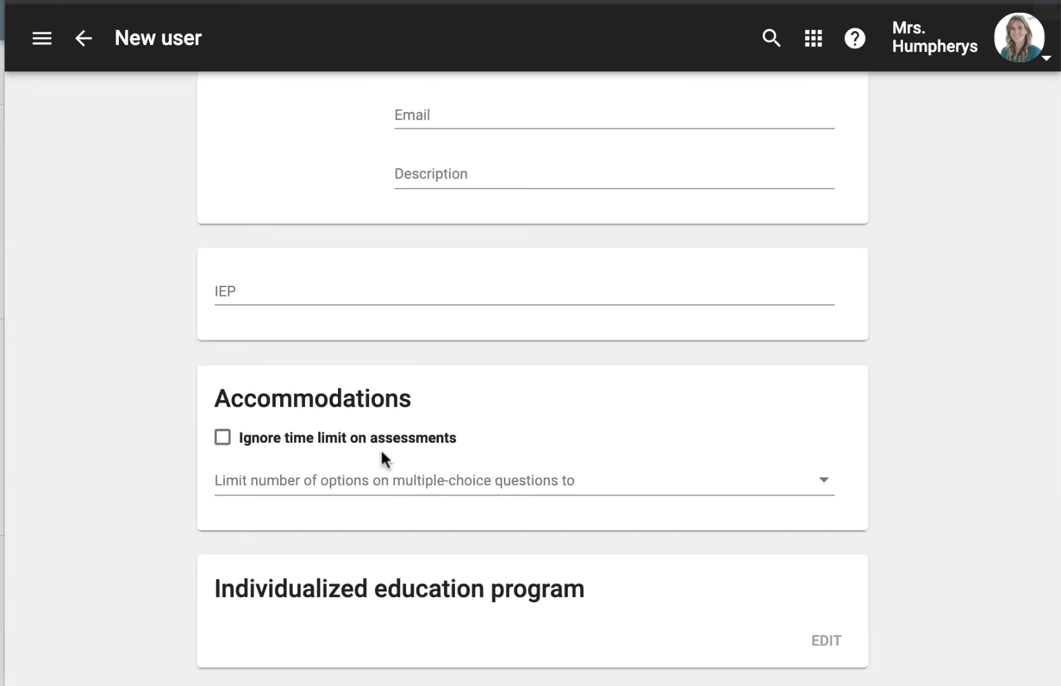
{"action": "left_click", "coordinate": [399, 487]}
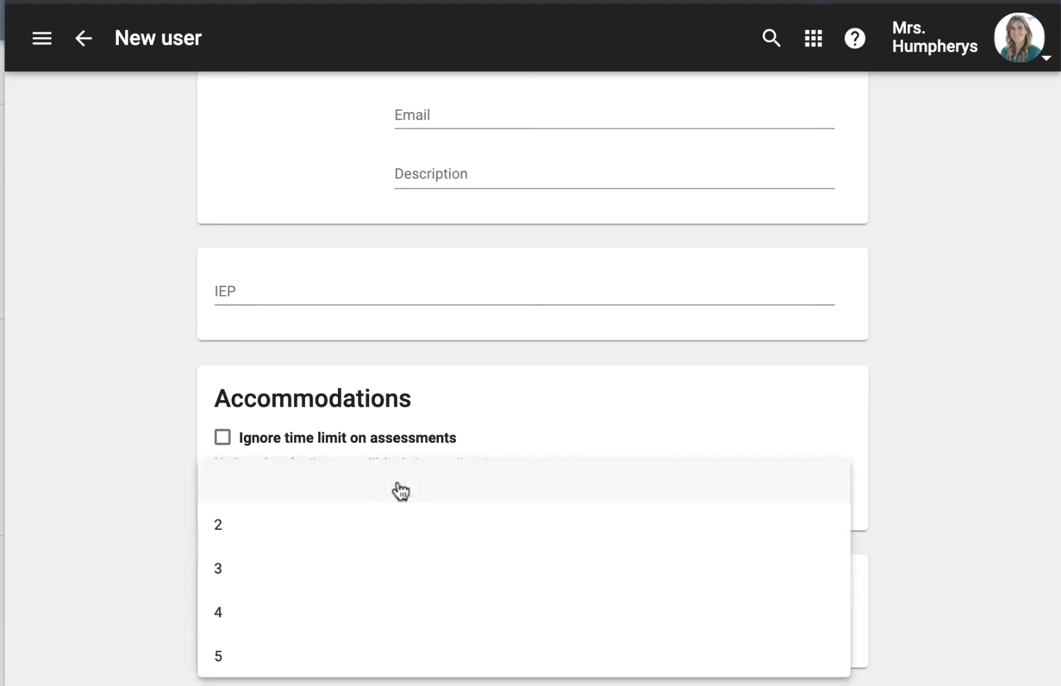
{"action": "left_click", "coordinate": [520, 436]}
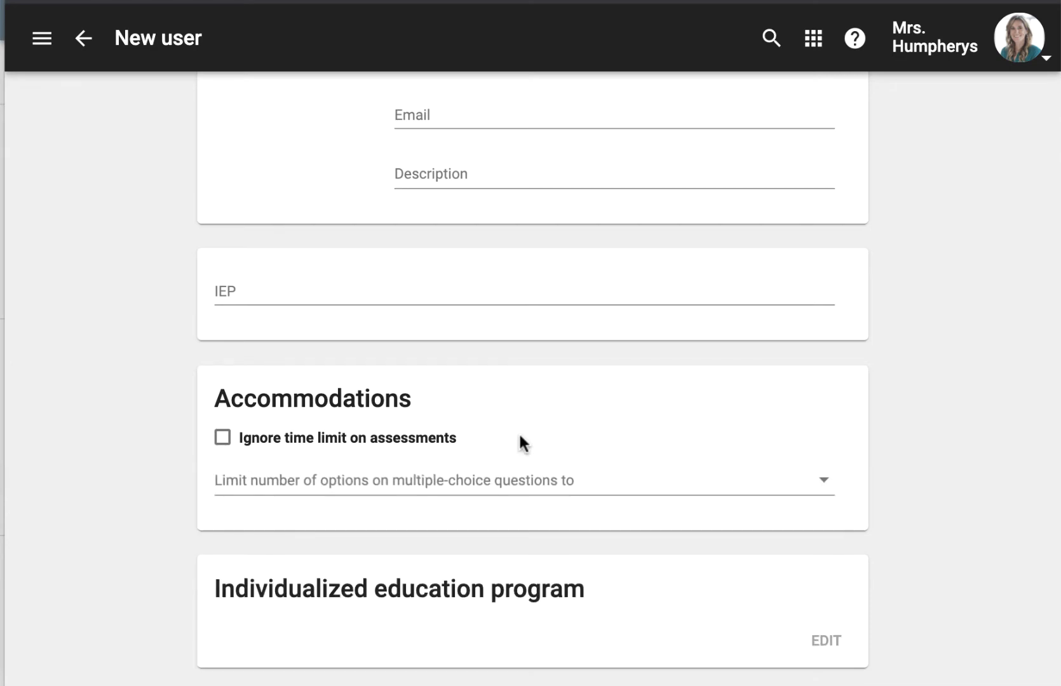
- Open the Individualized education program text editor in the new user form for viewing, and return to the form's profile fields
{"action": "left_click", "coordinate": [826, 640]}
{"action": "scroll", "coordinate": [724, 571], "scroll_direction": "down", "scroll_amount": 3}
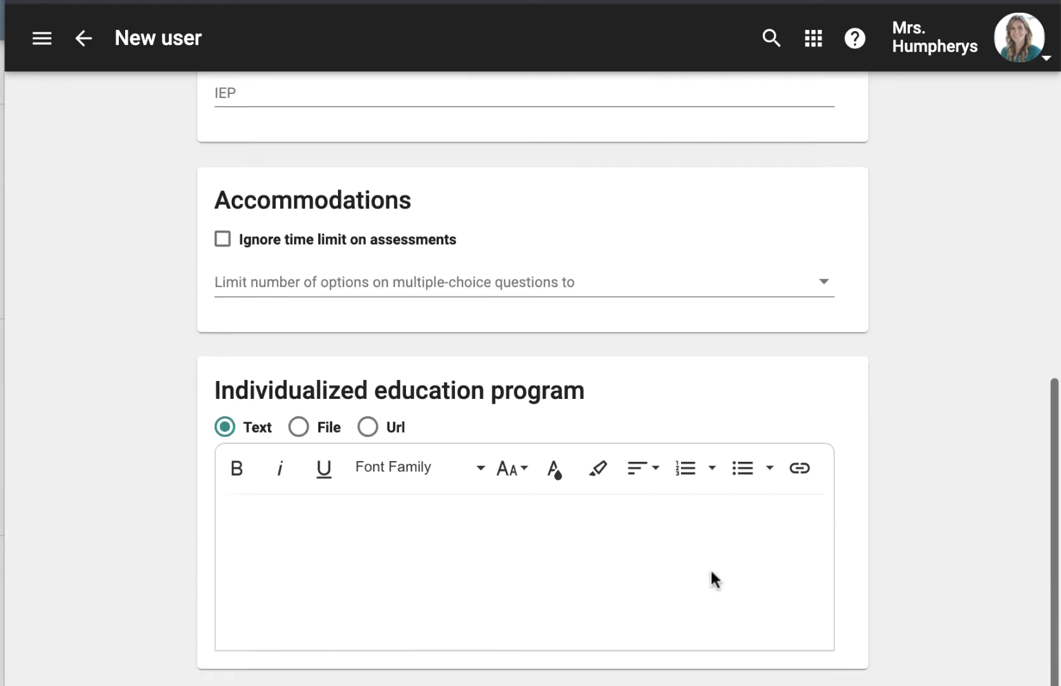
{"action": "left_click", "coordinate": [296, 531]}
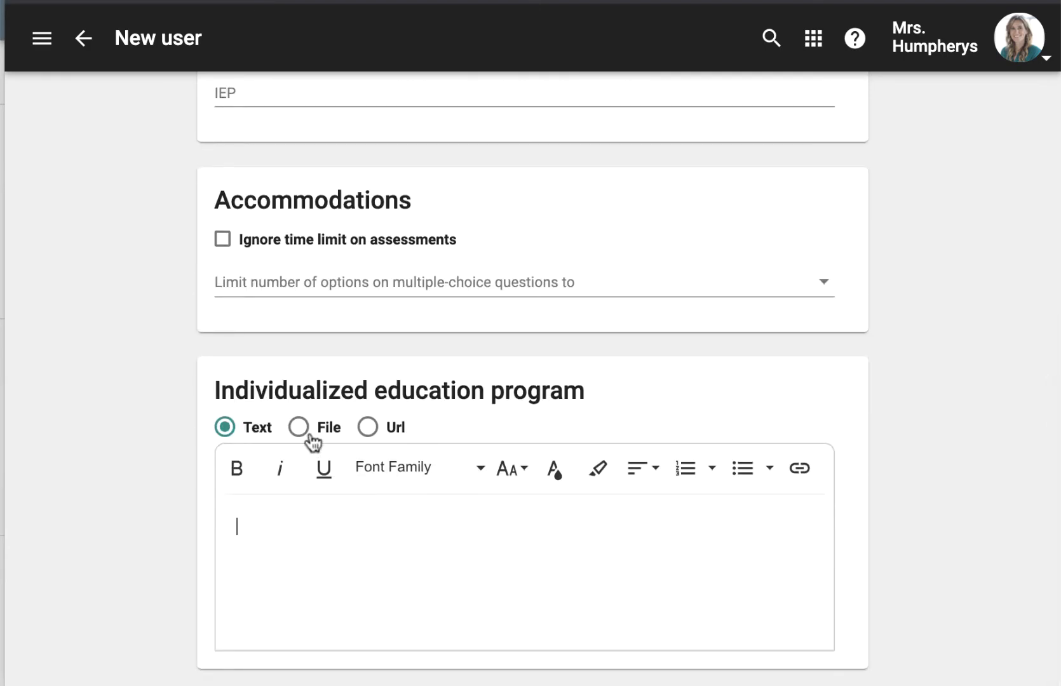
{"action": "scroll", "coordinate": [833, 361], "scroll_direction": "up", "scroll_amount": 1}
{"action": "scroll", "coordinate": [833, 360], "scroll_direction": "up", "scroll_amount": 7}
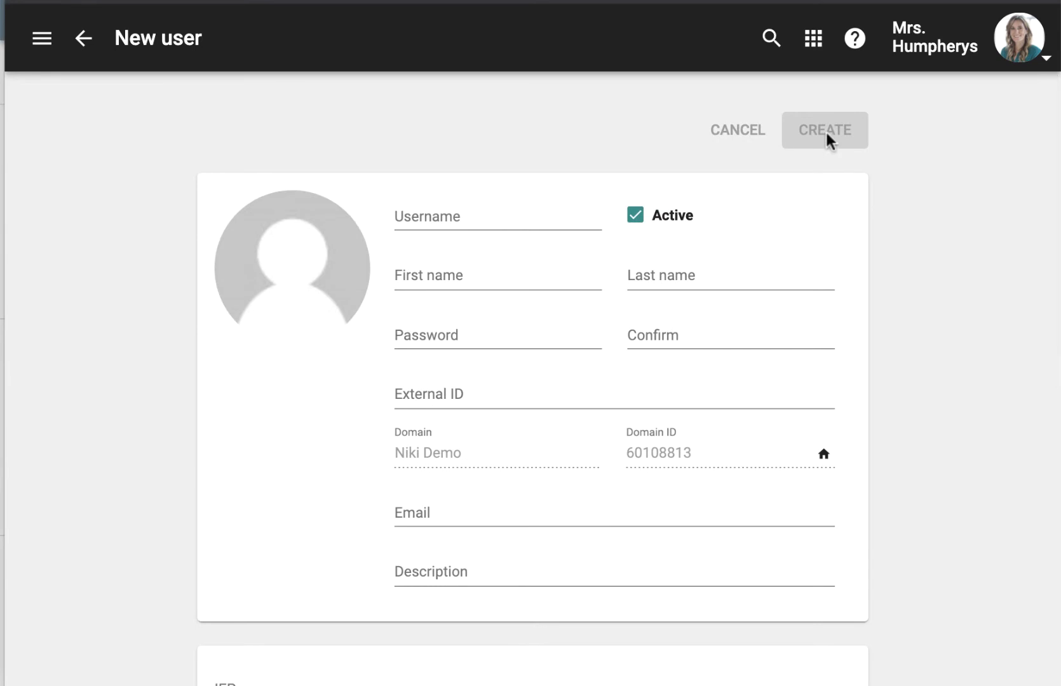
- Select the first three listed users and open a bulk update to inspect its Status choices
{"action": "left_click", "coordinate": [25, 224]}
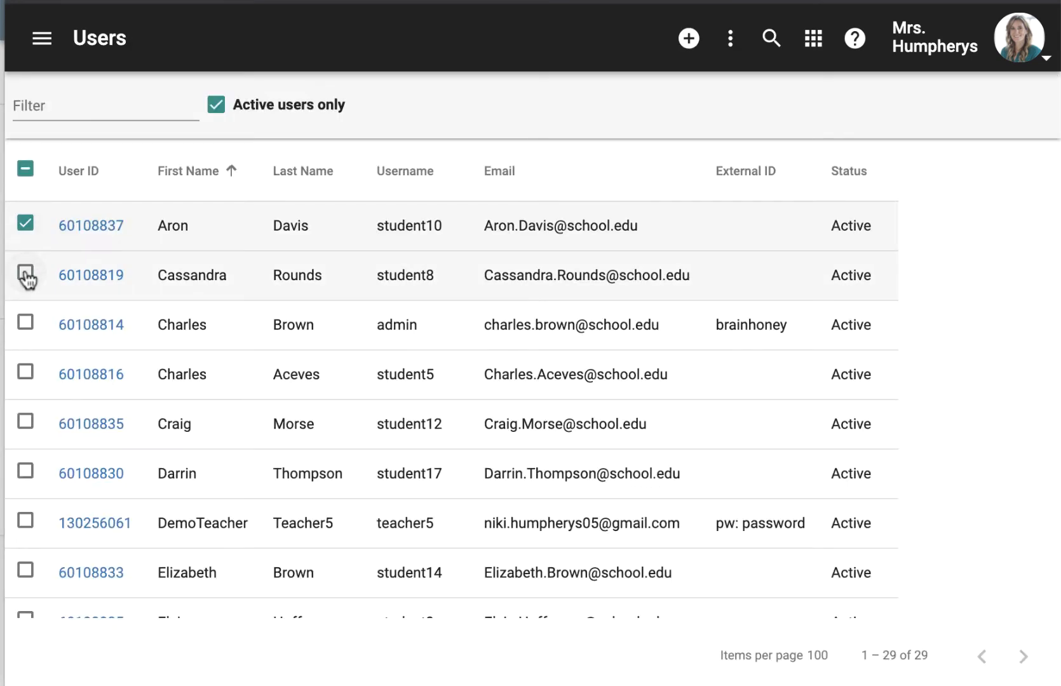
{"action": "left_click", "coordinate": [26, 273]}
{"action": "left_click", "coordinate": [26, 323]}
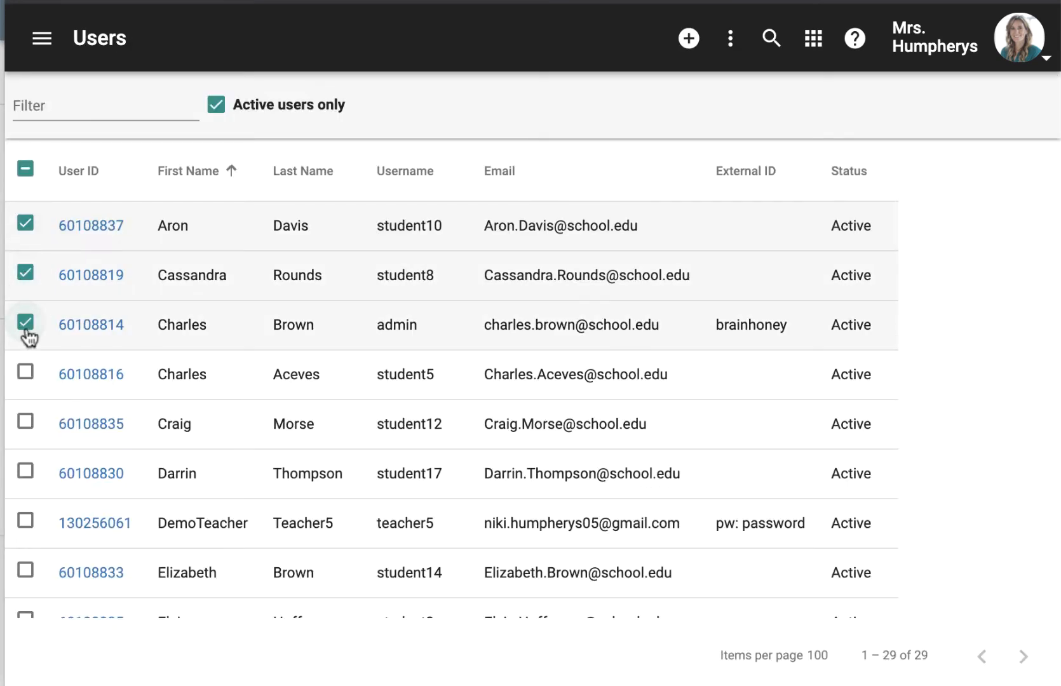
{"action": "left_click", "coordinate": [731, 38]}
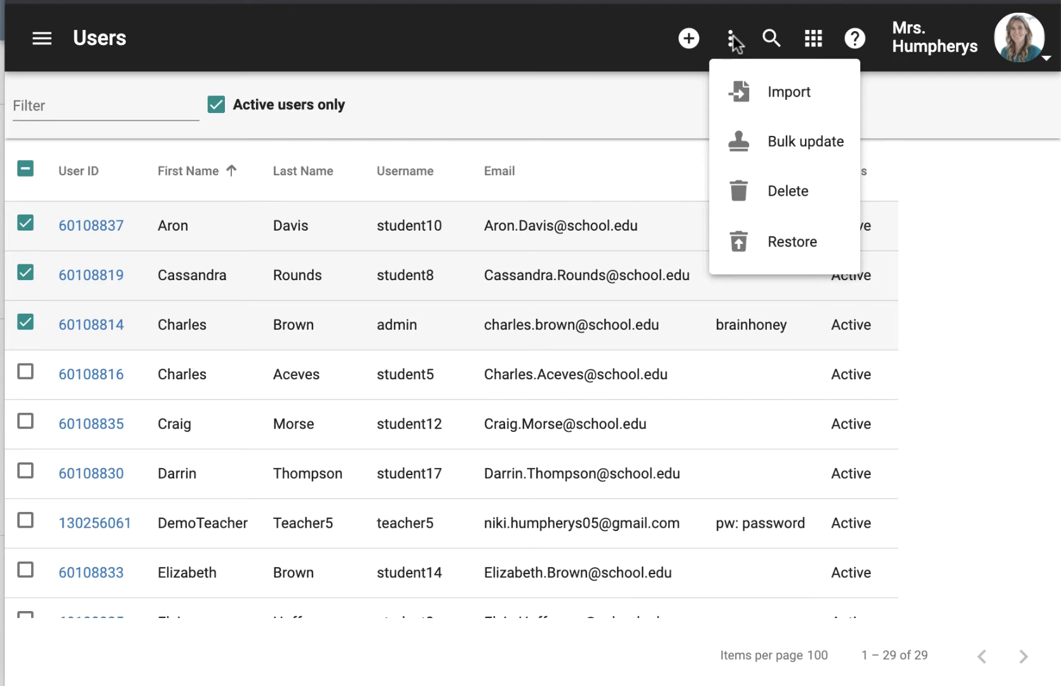
{"action": "left_click", "coordinate": [774, 148]}
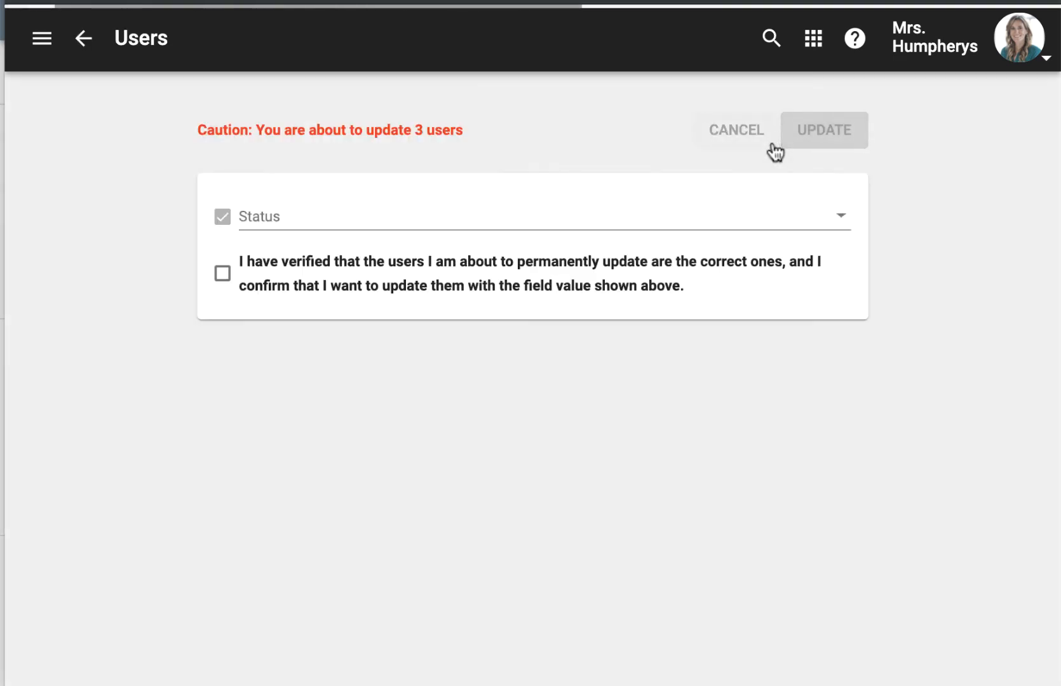
{"action": "left_click", "coordinate": [384, 222]}
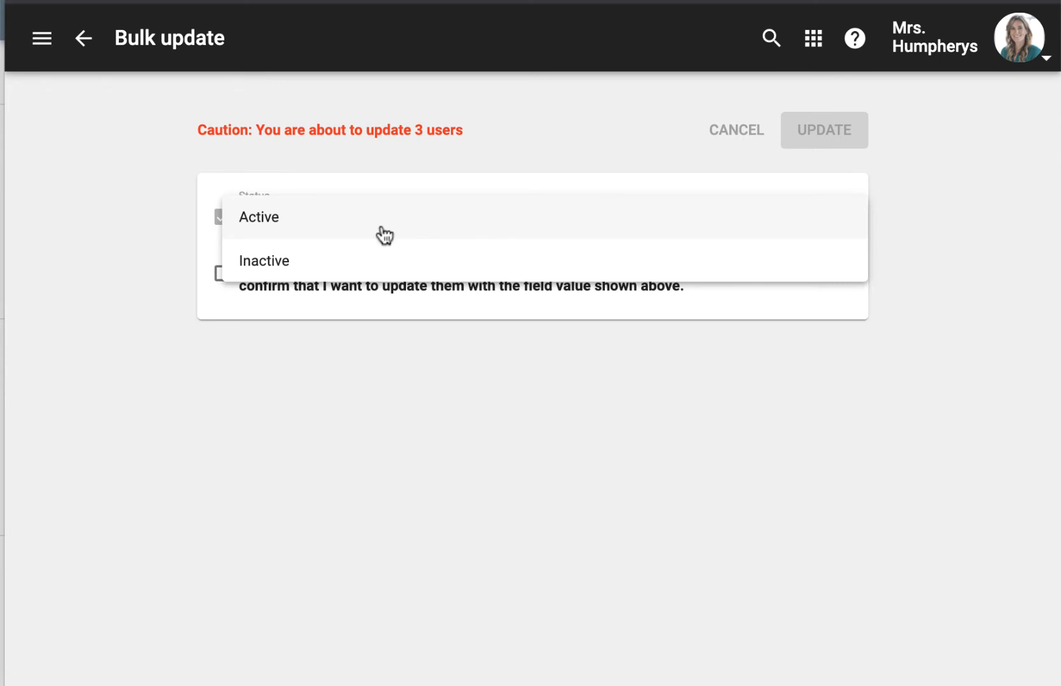
{"action": "left_click", "coordinate": [519, 127]}
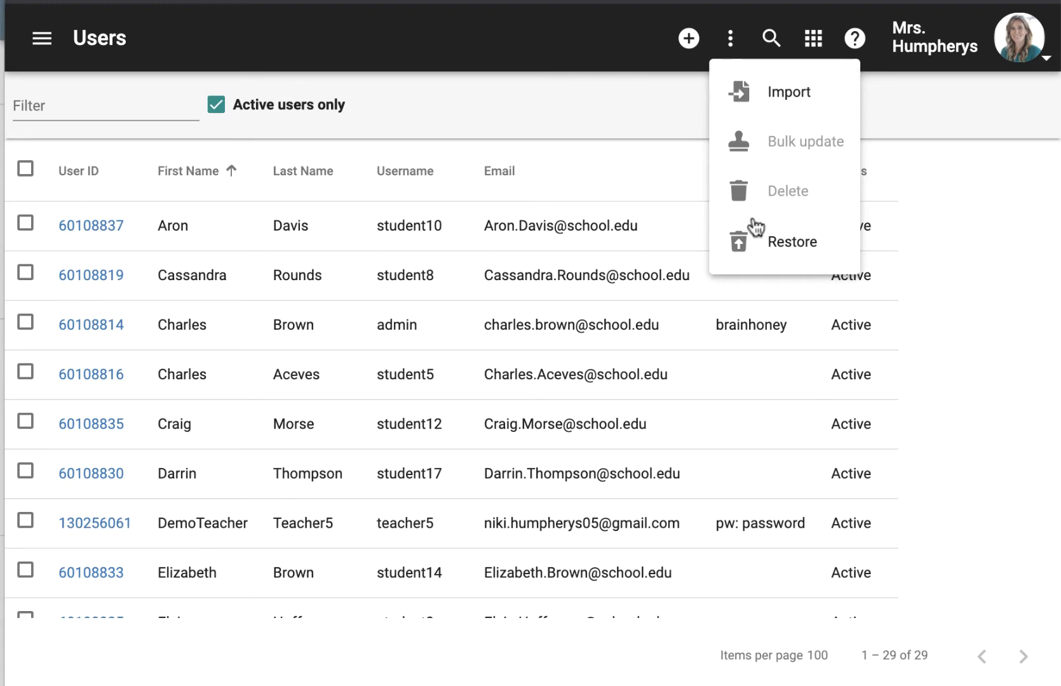
- View the list of restorable users and return to the Users list
{"action": "left_click", "coordinate": [759, 254]}
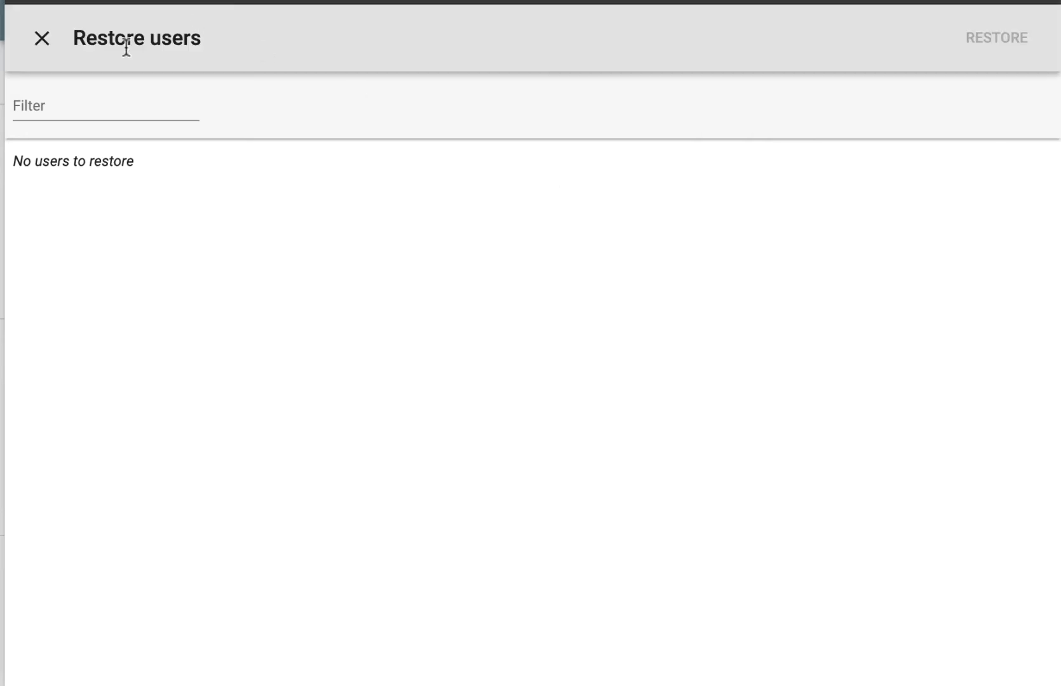
{"action": "left_click", "coordinate": [40, 41]}
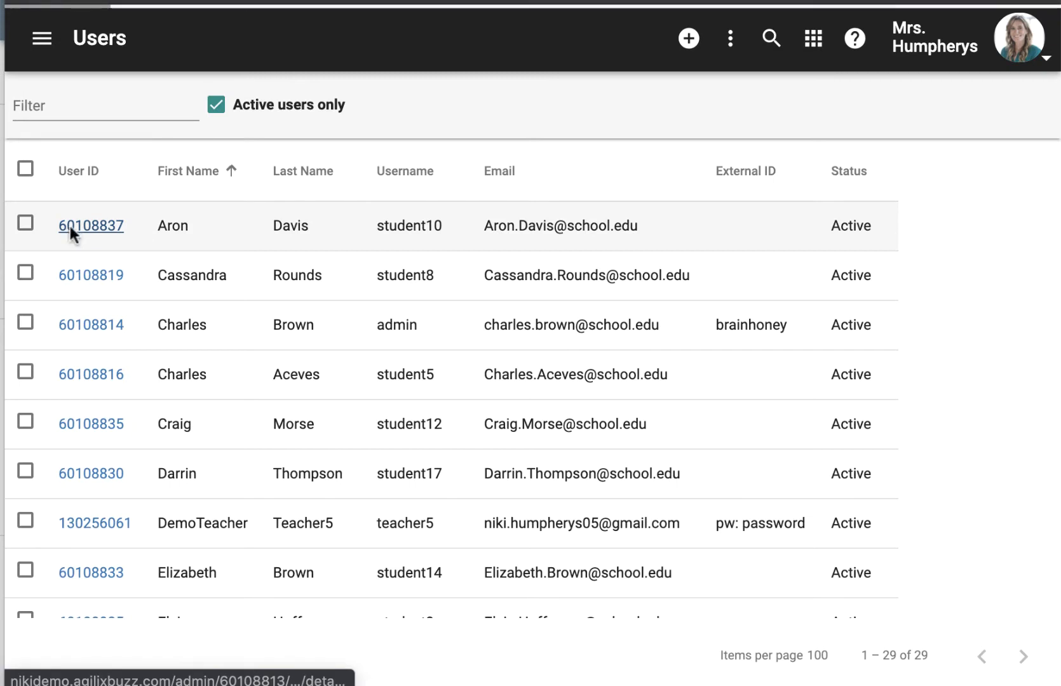
- Open the record of the first listed user and review the details, from the profile fields to the IEP section
{"action": "left_click", "coordinate": [70, 227]}
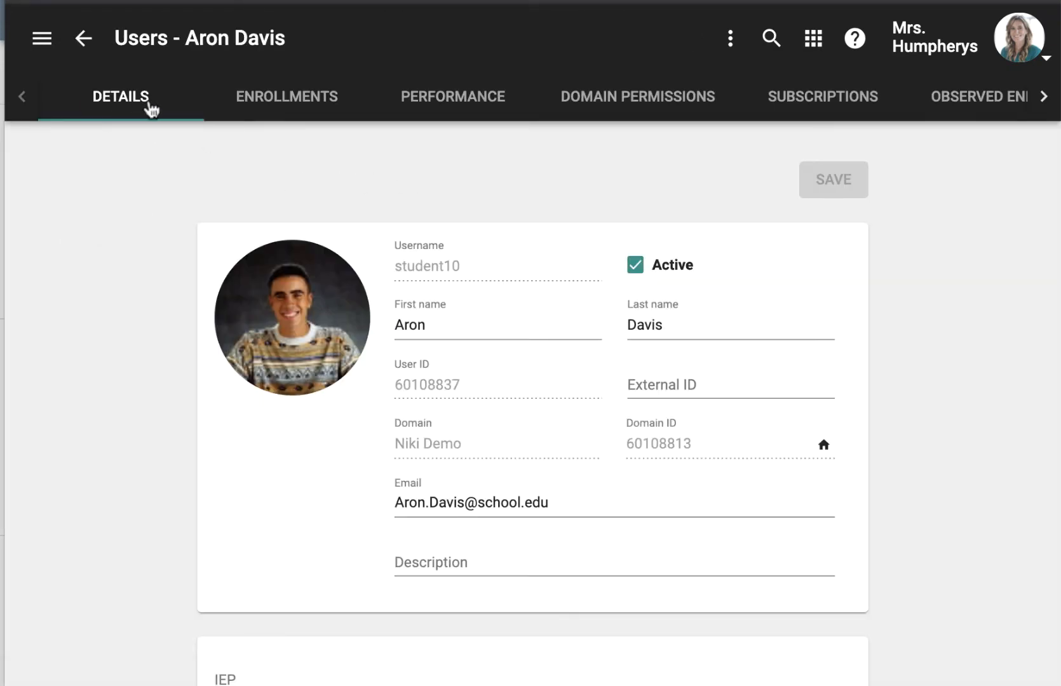
{"action": "scroll", "coordinate": [611, 233], "scroll_direction": "down", "scroll_amount": 1}
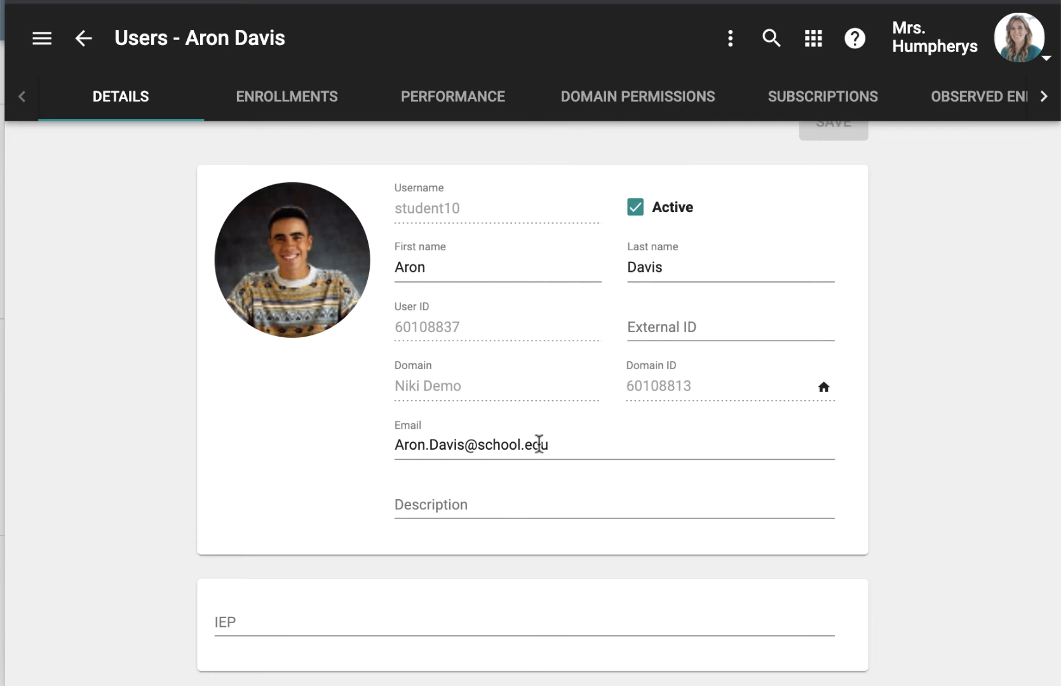
{"action": "scroll", "coordinate": [522, 503], "scroll_direction": "down", "scroll_amount": 5}
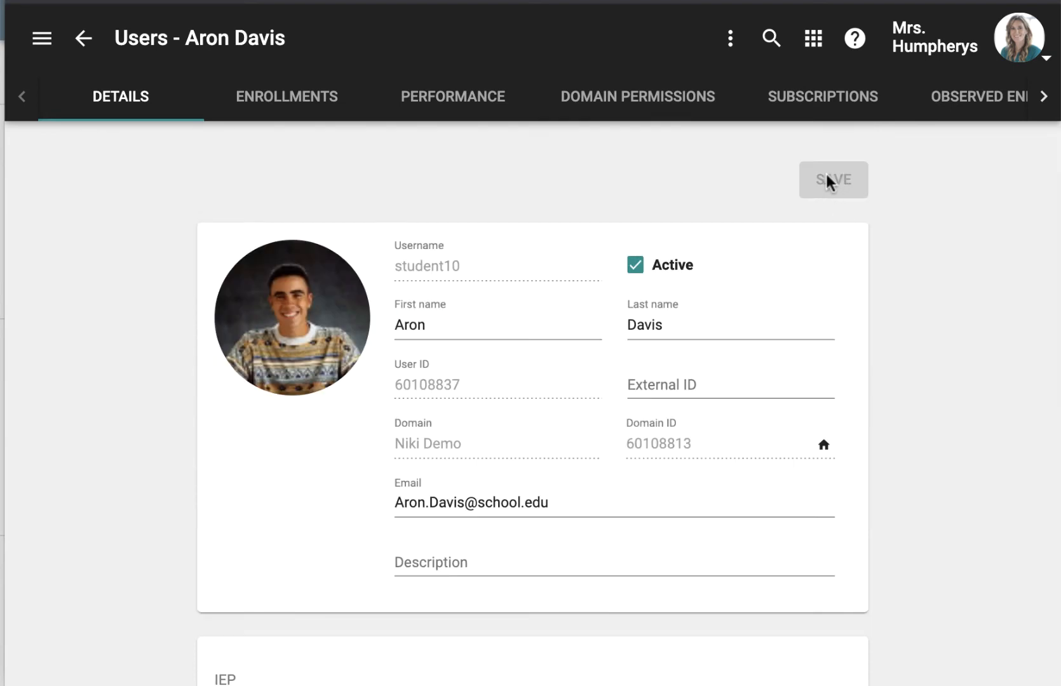
- Start a new enrollment from the student's enrollments and inspect the course picker without choosing a course
{"action": "left_click", "coordinate": [304, 97]}
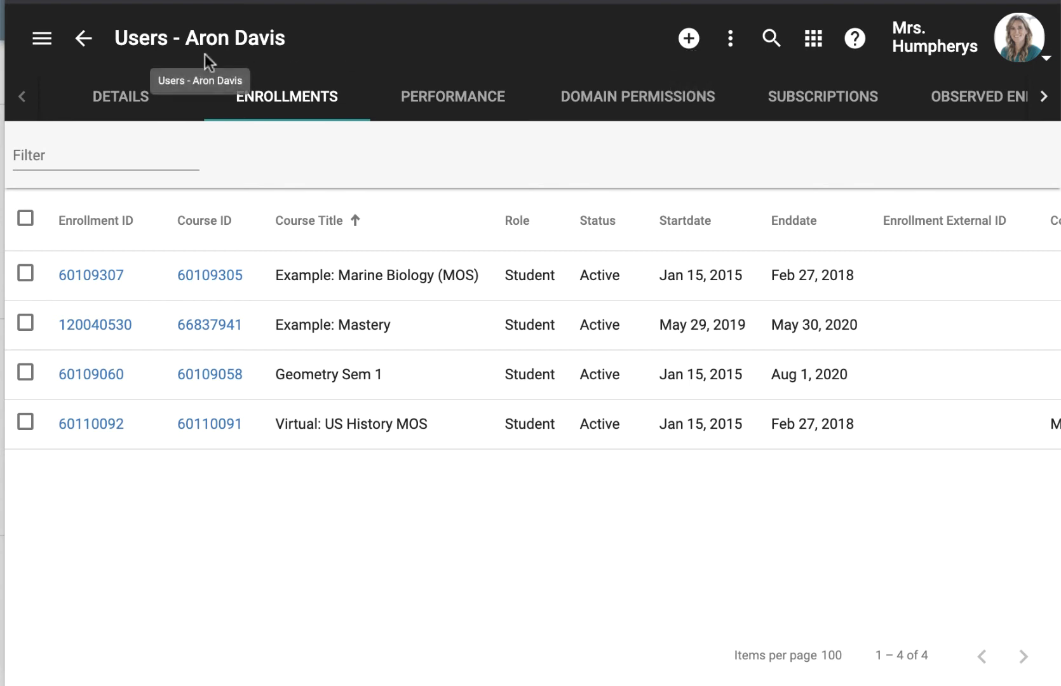
{"action": "left_click", "coordinate": [688, 38]}
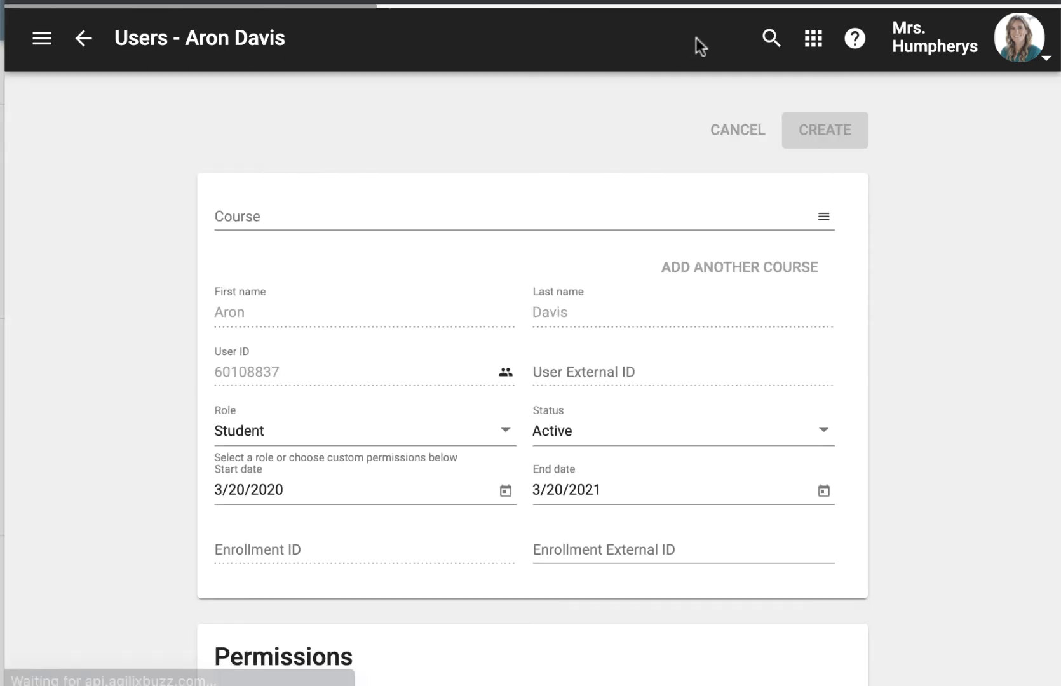
{"action": "left_click", "coordinate": [672, 210]}
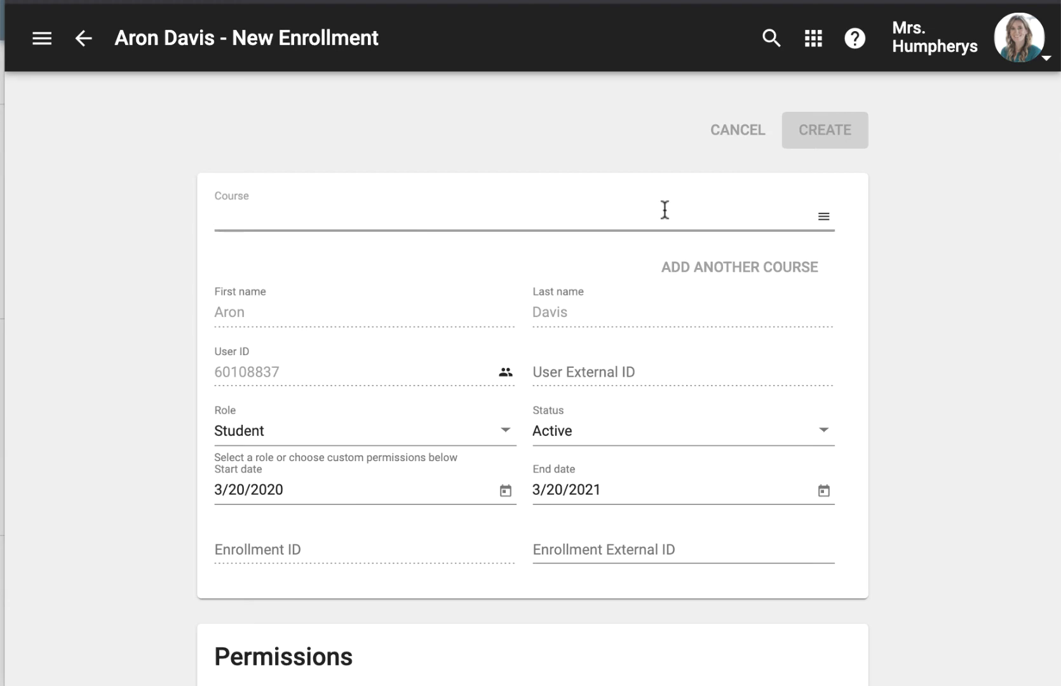
{"action": "left_click", "coordinate": [824, 217]}
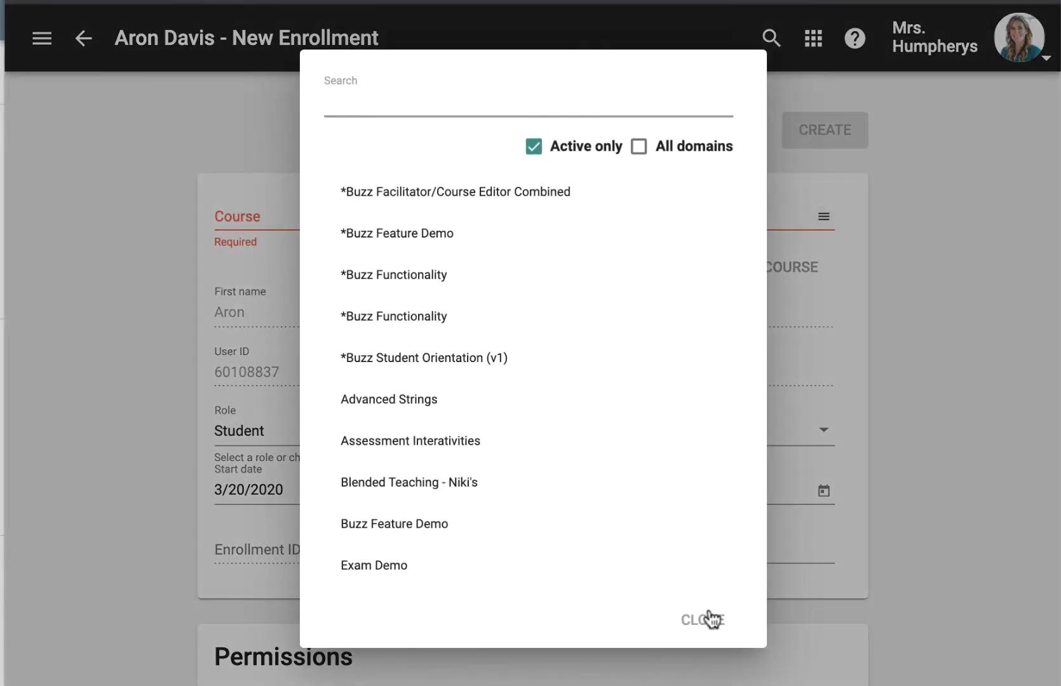
{"action": "left_click", "coordinate": [707, 617]}
{"action": "scroll", "coordinate": [447, 375], "scroll_direction": "down", "scroll_amount": 3}
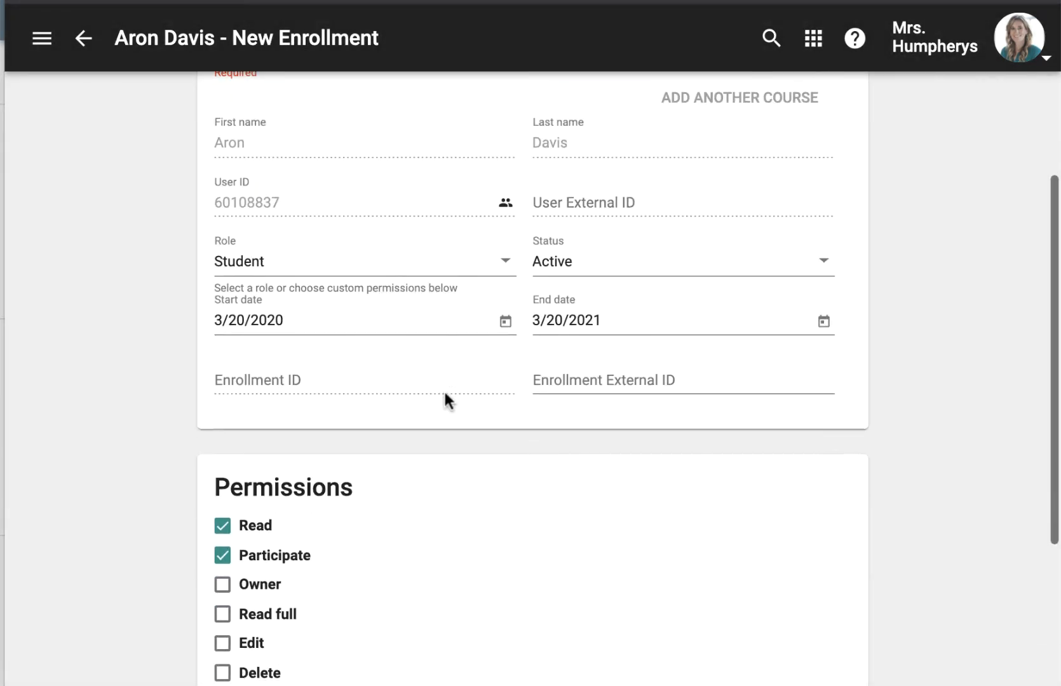
- Examine the available roles and the Permissions options in the new enrollment form
{"action": "left_click", "coordinate": [363, 265]}
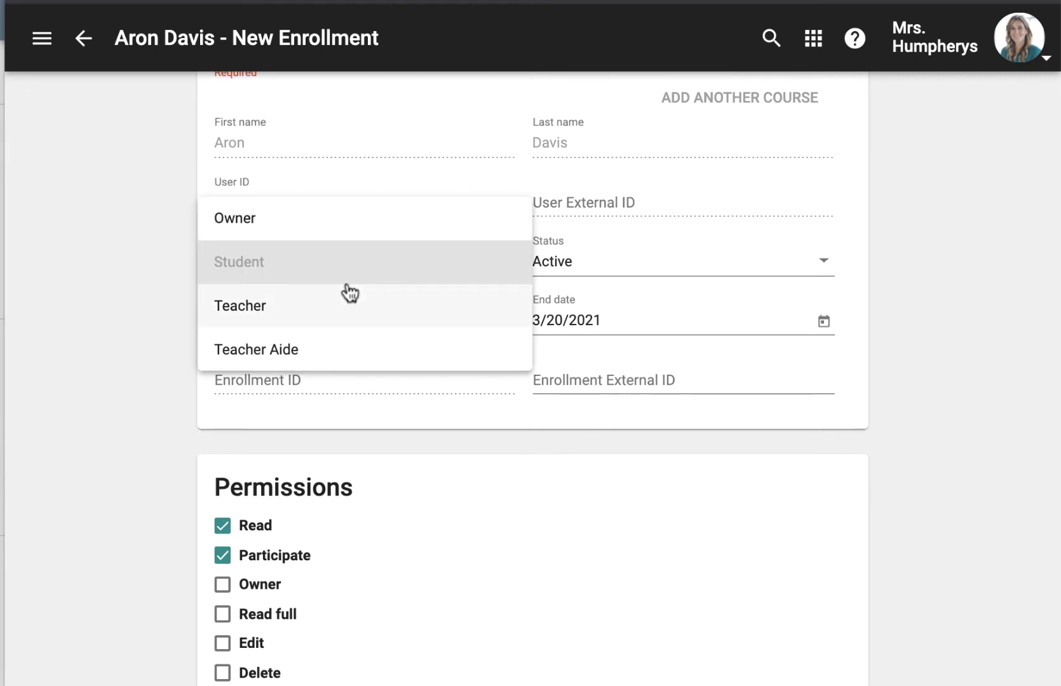
{"action": "left_click", "coordinate": [449, 185]}
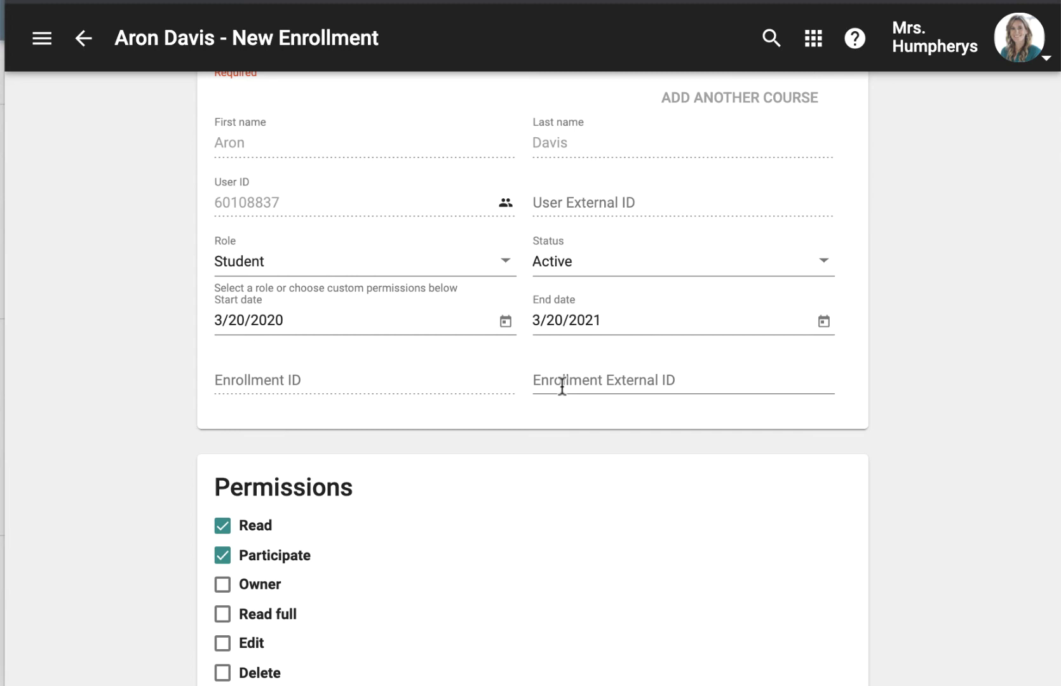
{"action": "scroll", "coordinate": [561, 384], "scroll_direction": "down", "scroll_amount": 4}
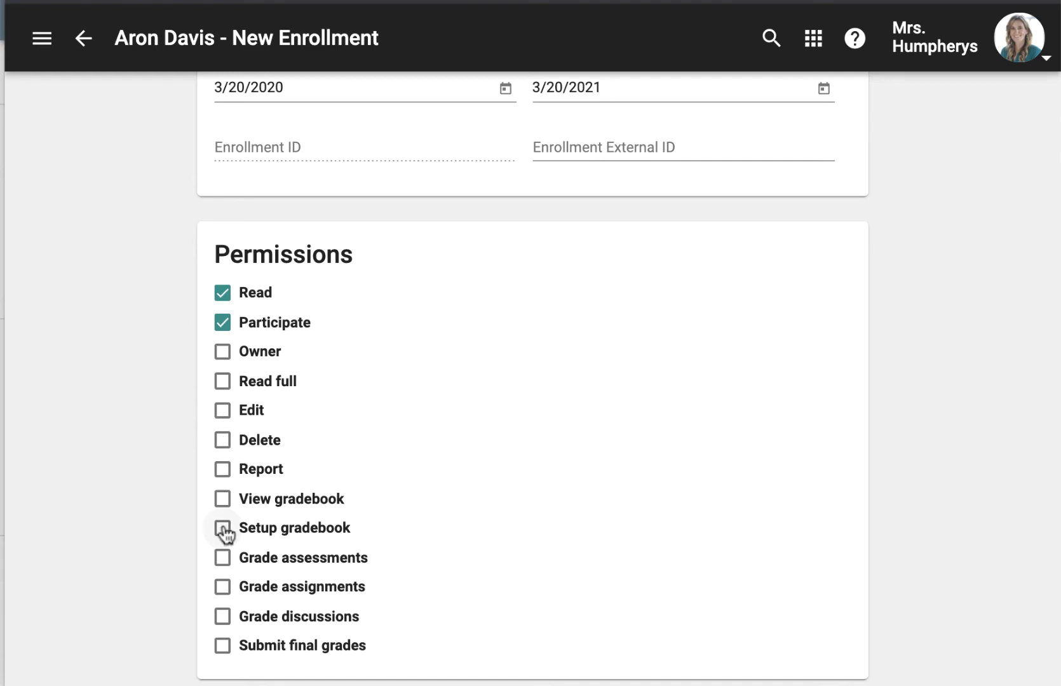
{"action": "scroll", "coordinate": [706, 474], "scroll_direction": "up", "scroll_amount": 7}
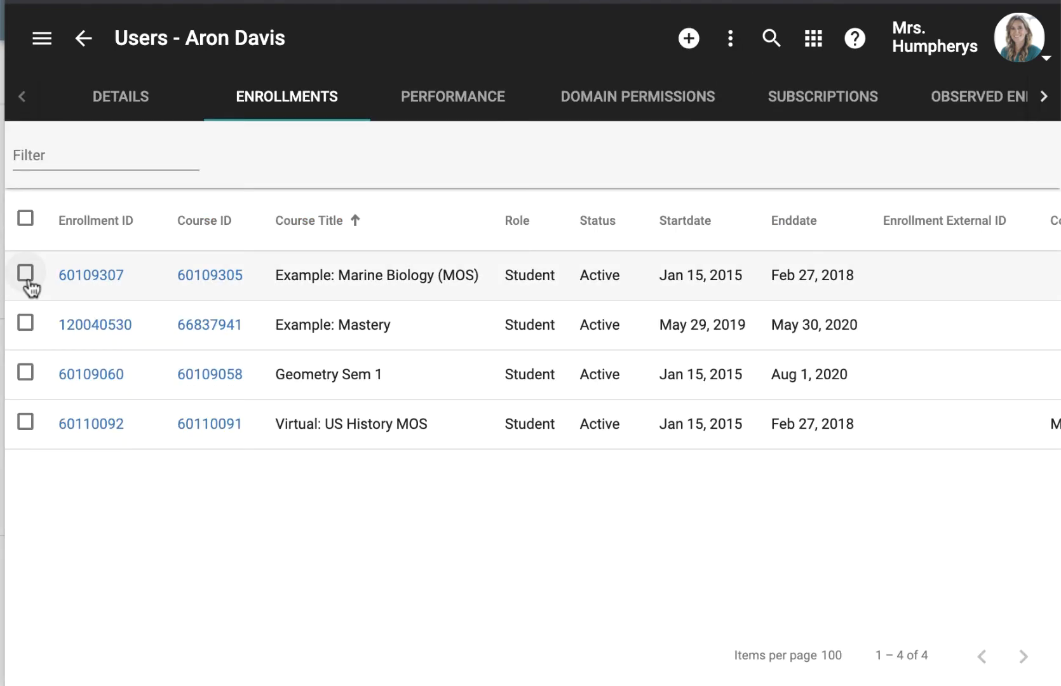
- Select the Example: Marine Biology (MOS), Example: Mastery and Geometry Sem 1 enrollments and open an action for them together
{"action": "left_click", "coordinate": [25, 274]}
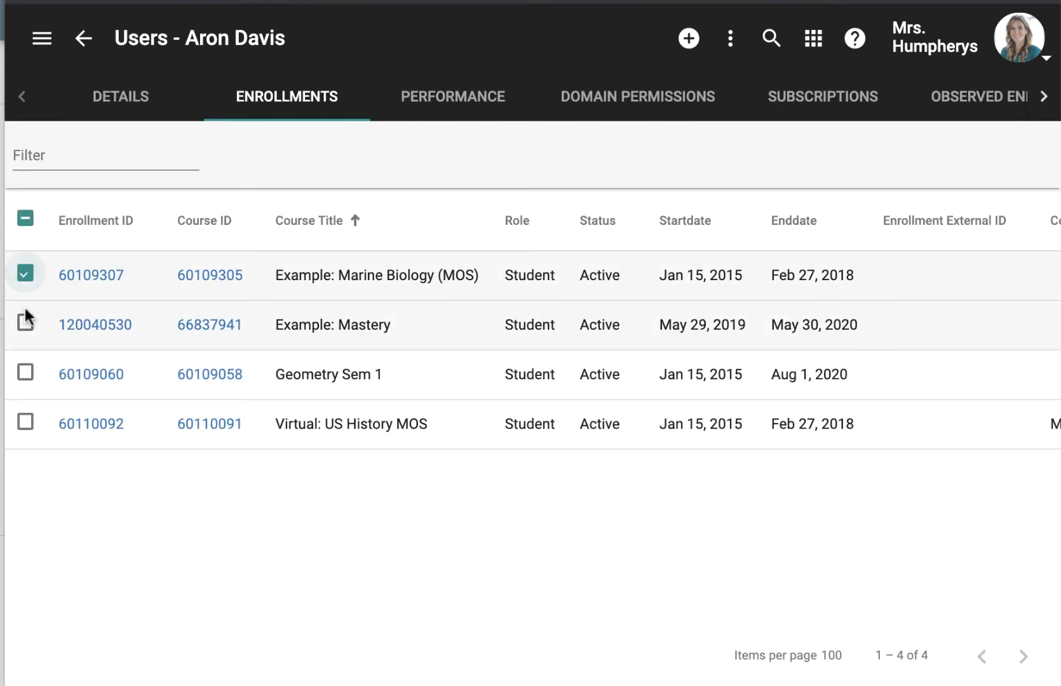
{"action": "left_click", "coordinate": [26, 324]}
{"action": "left_click", "coordinate": [25, 374]}
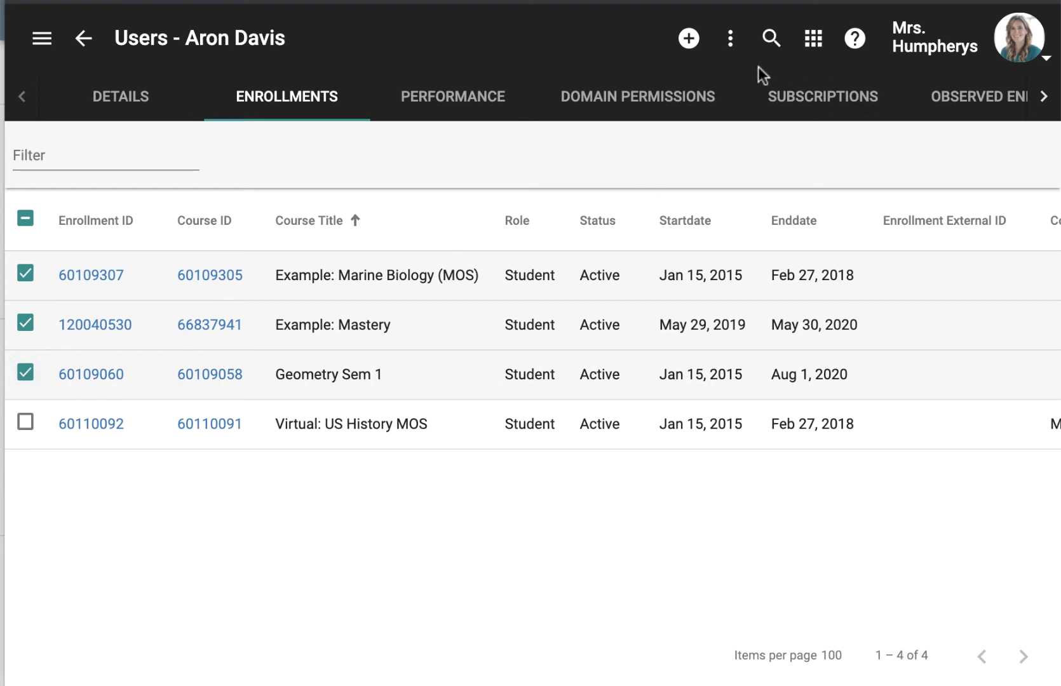
{"action": "left_click", "coordinate": [731, 44]}
{"action": "left_click", "coordinate": [756, 144]}
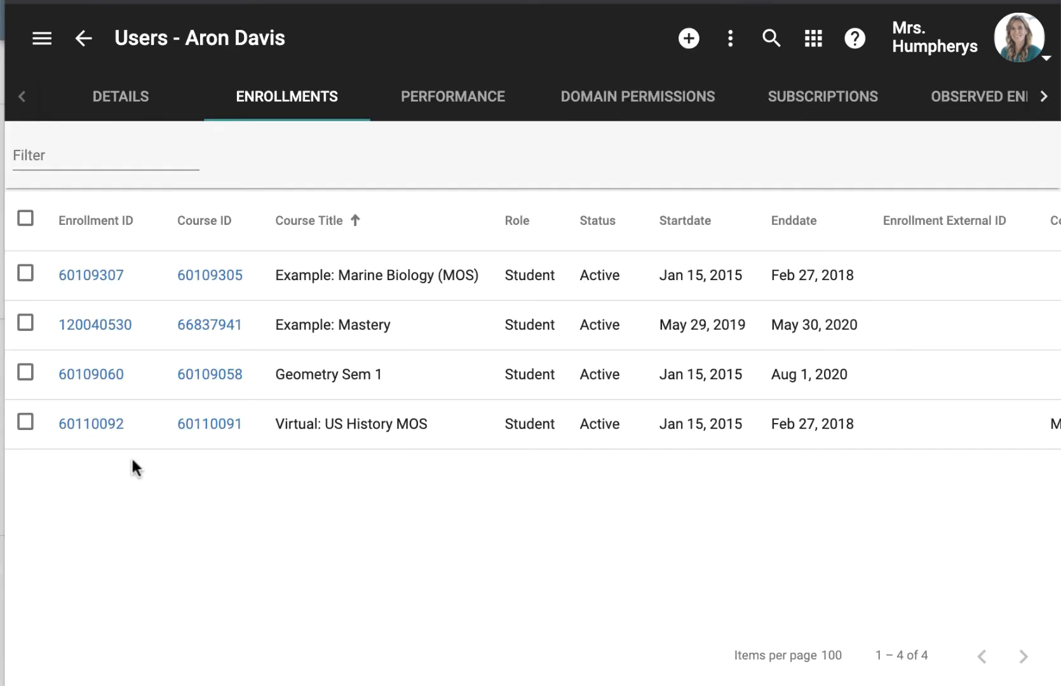
- Open the student's Example: Marine Biology (MOS) enrollment and review its role, status, dates and permissions
{"action": "left_click", "coordinate": [91, 277]}
{"action": "scroll", "coordinate": [646, 425], "scroll_direction": "down", "scroll_amount": 3}
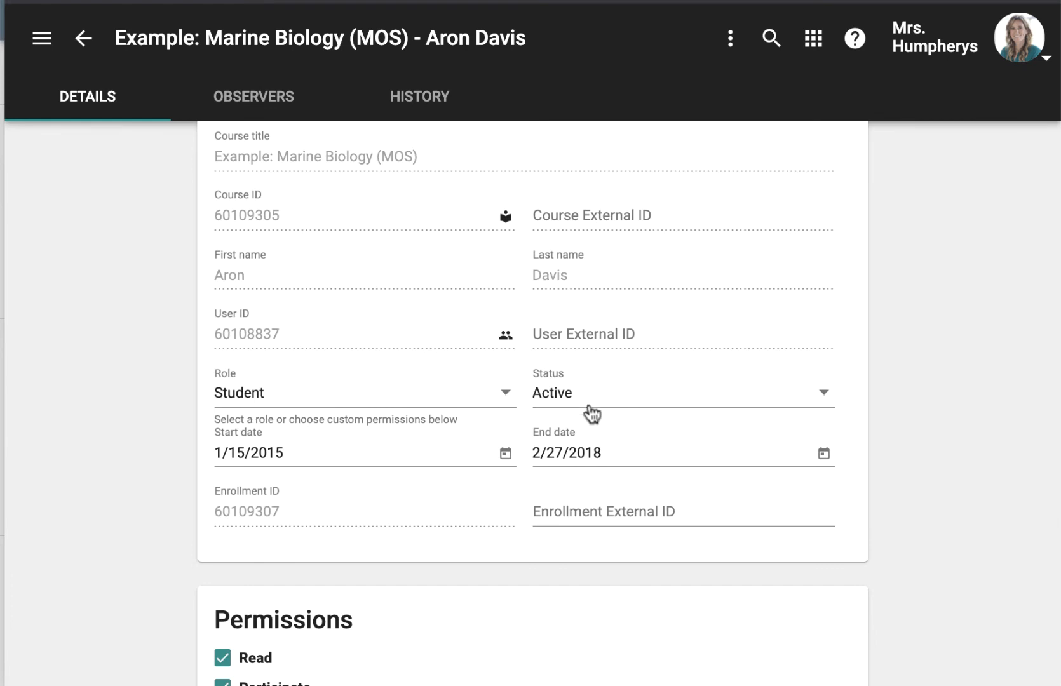
{"action": "scroll", "coordinate": [583, 495], "scroll_direction": "down", "scroll_amount": 5}
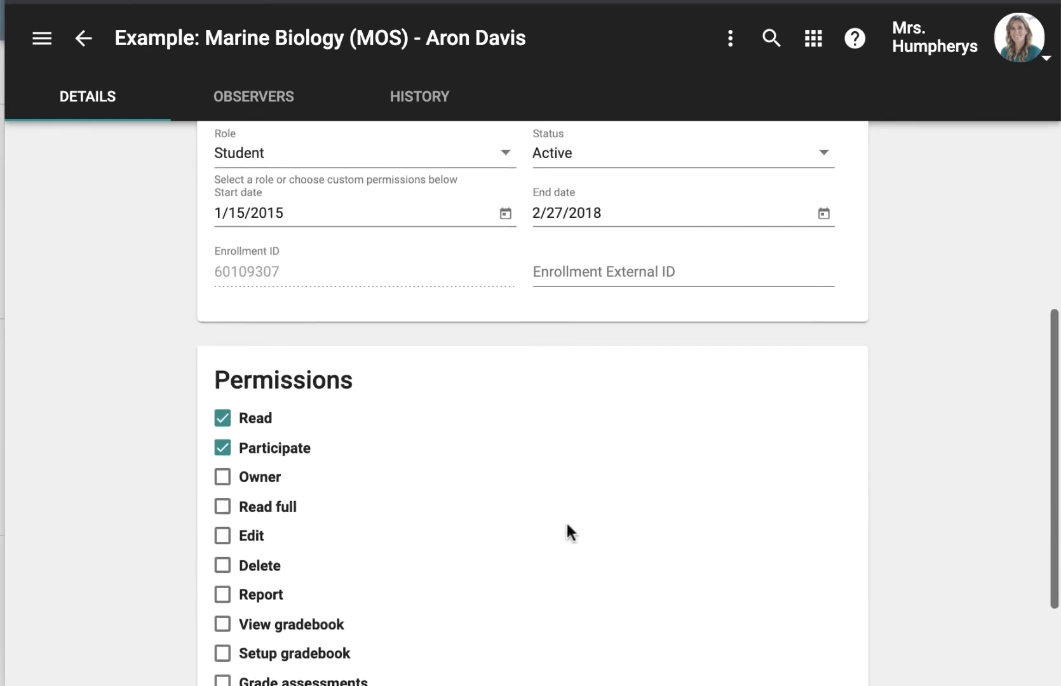
- View the enrollment's observers, and switch to the Observer App to open the first listed student for observation
{"action": "scroll", "coordinate": [232, 181], "scroll_direction": "up", "scroll_amount": 8}
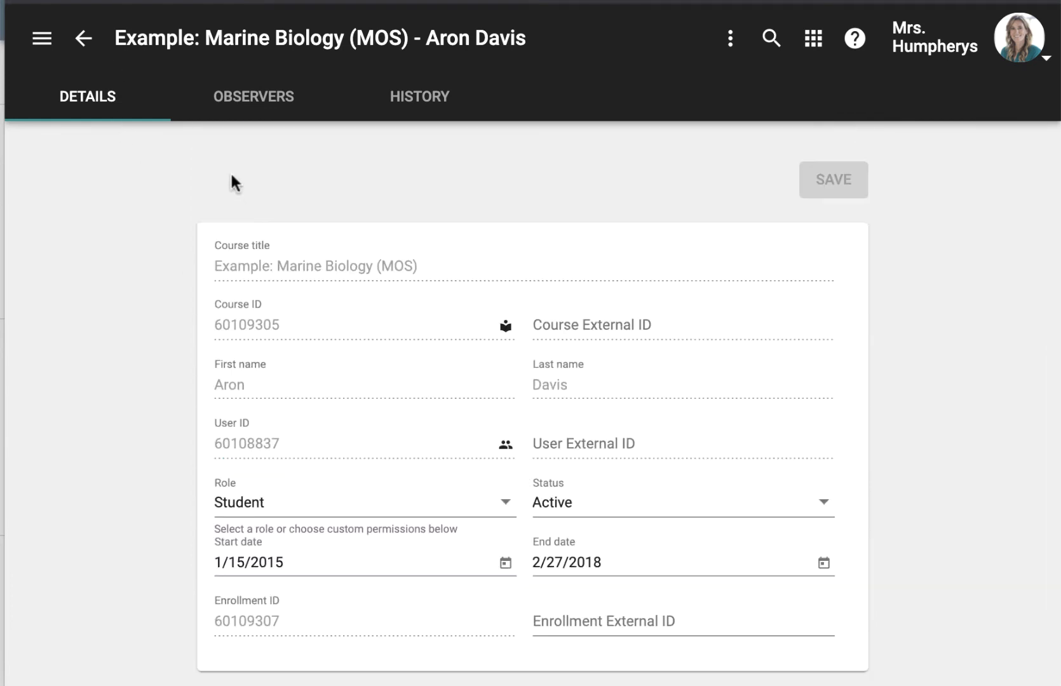
{"action": "left_click", "coordinate": [275, 110]}
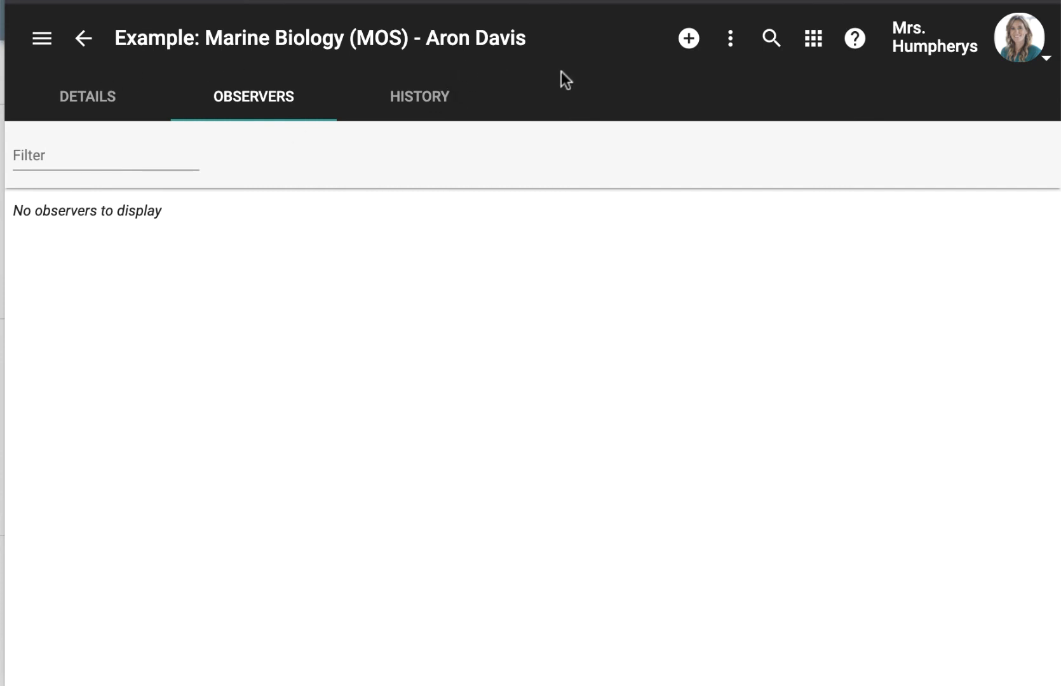
{"action": "left_click", "coordinate": [814, 39]}
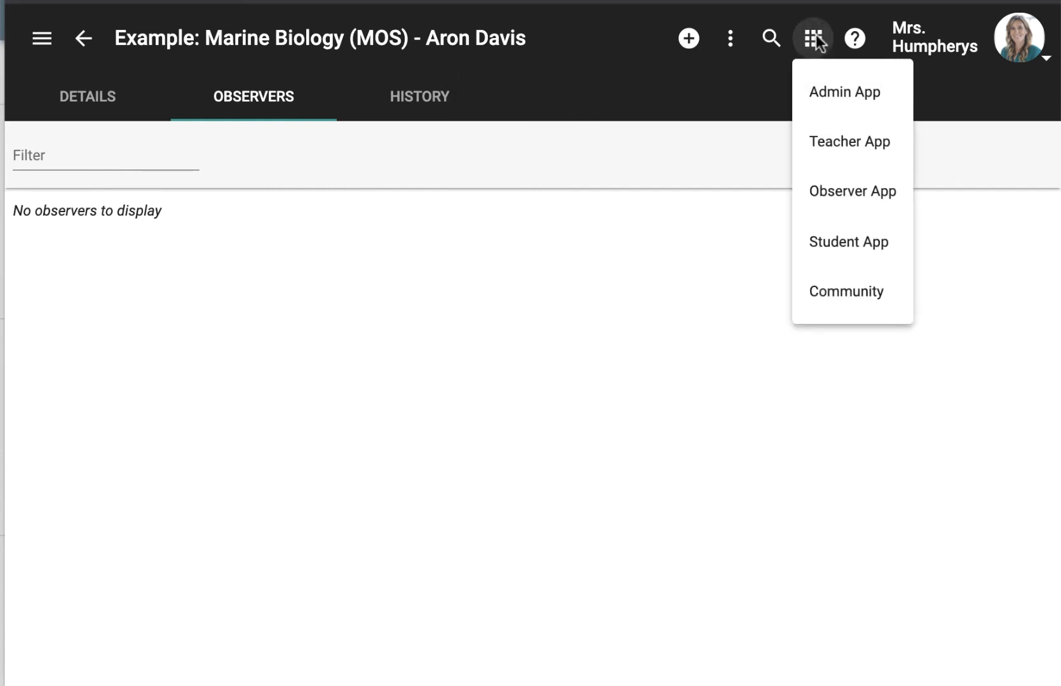
{"action": "left_click", "coordinate": [853, 194]}
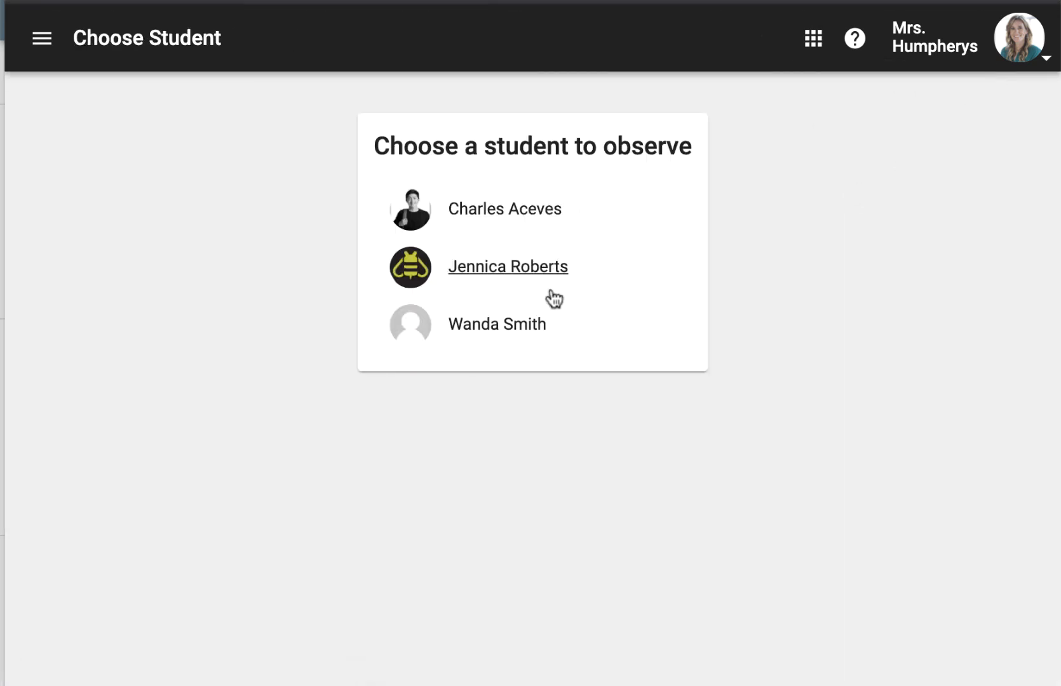
{"action": "left_click", "coordinate": [502, 209]}
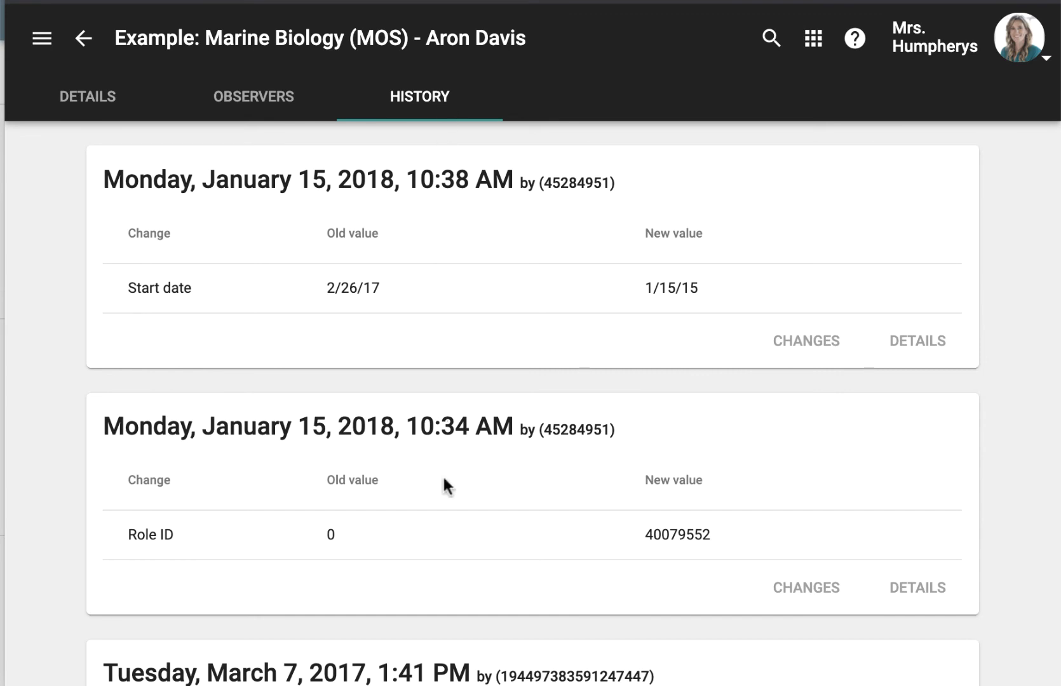
- Review the change history of the student's Example: Marine Biology (MOS) enrollment
{"action": "scroll", "coordinate": [438, 554], "scroll_direction": "down", "scroll_amount": 2}
{"action": "scroll", "coordinate": [438, 554], "scroll_direction": "up", "scroll_amount": 2}
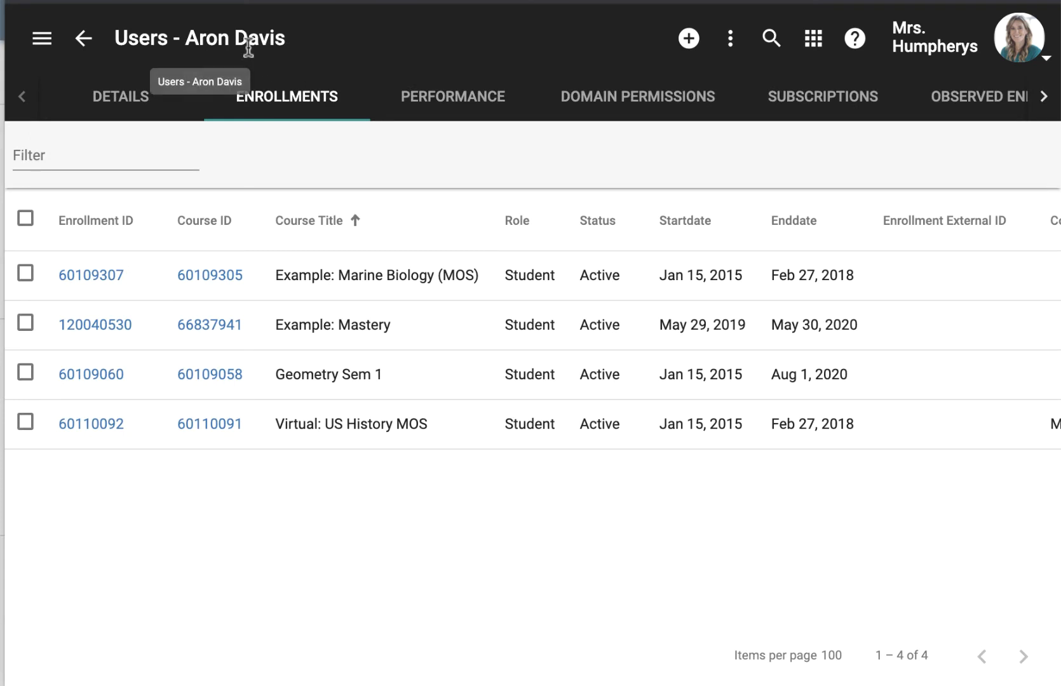
- Open the student's performance overview and review the Geometry Sem 1 grades by grading category
{"action": "left_click", "coordinate": [480, 111]}
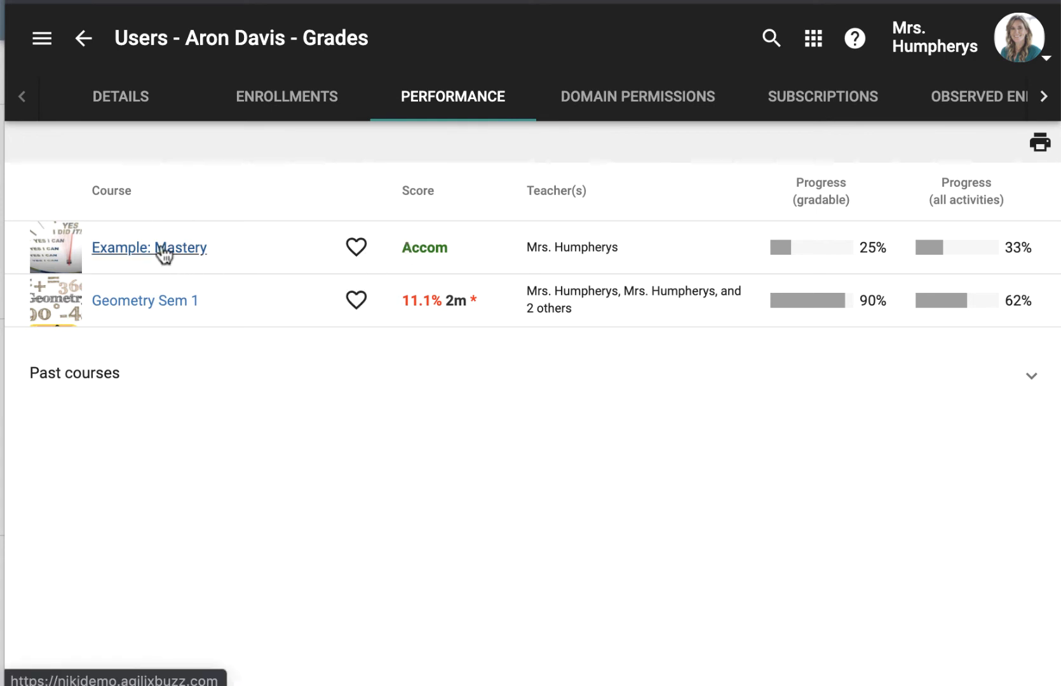
{"action": "left_click", "coordinate": [157, 300]}
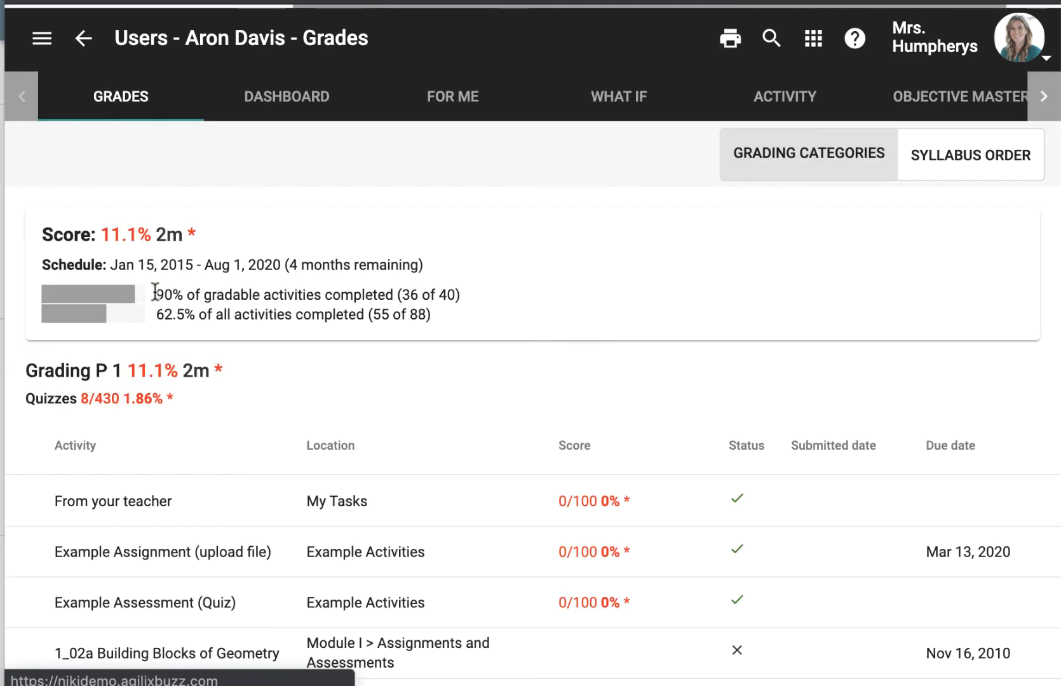
{"action": "scroll", "coordinate": [435, 330], "scroll_direction": "down", "scroll_amount": 15}
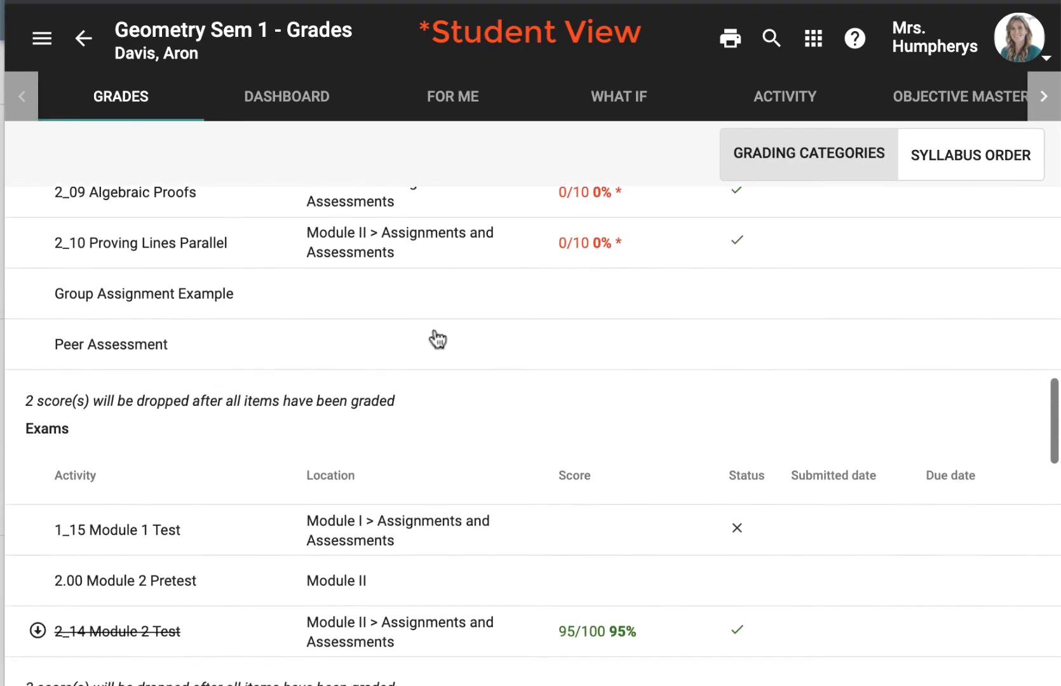
{"action": "scroll", "coordinate": [437, 338], "scroll_direction": "up", "scroll_amount": 15}
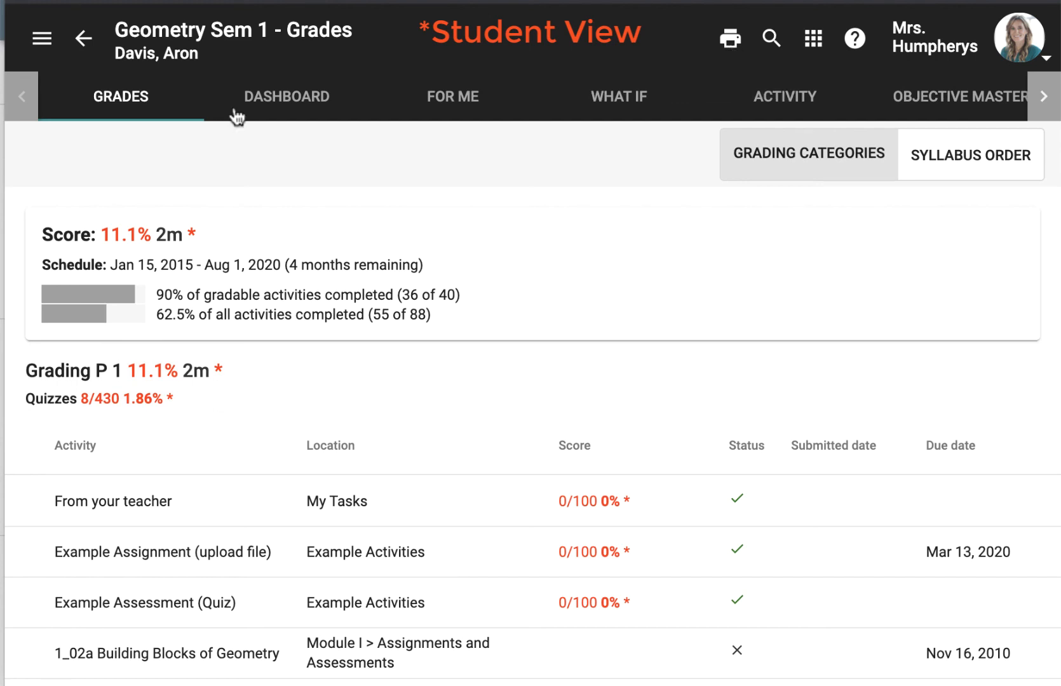
- Review the Dashboard, For Me, Activity and Objective Mastery views of the student's Geometry Sem 1 grades
{"action": "left_click", "coordinate": [274, 114]}
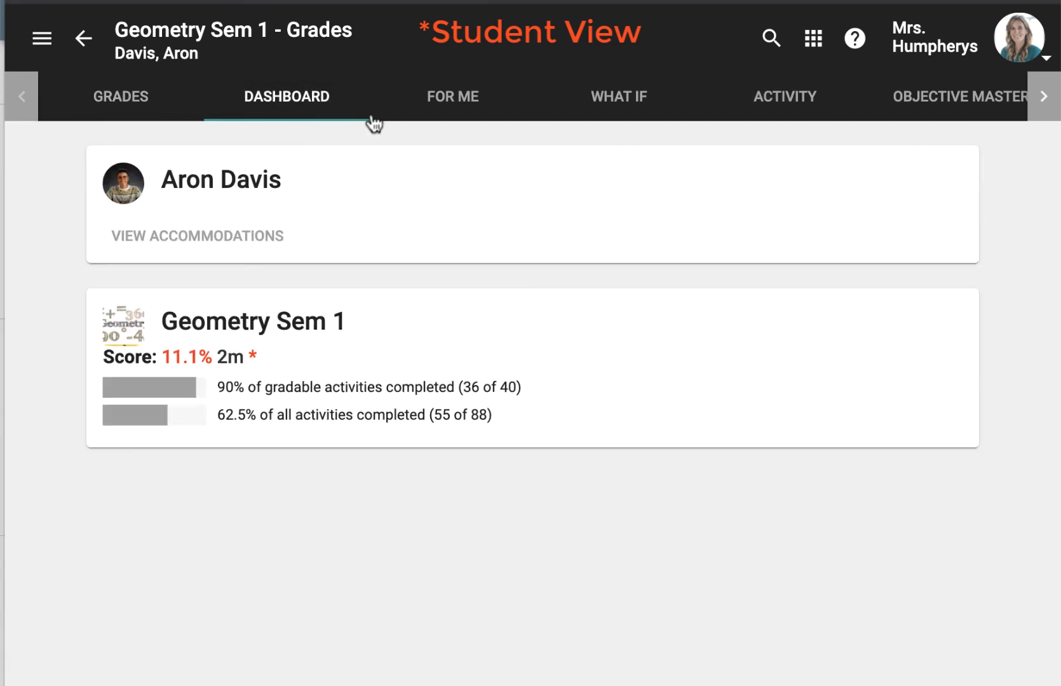
{"action": "left_click", "coordinate": [468, 109]}
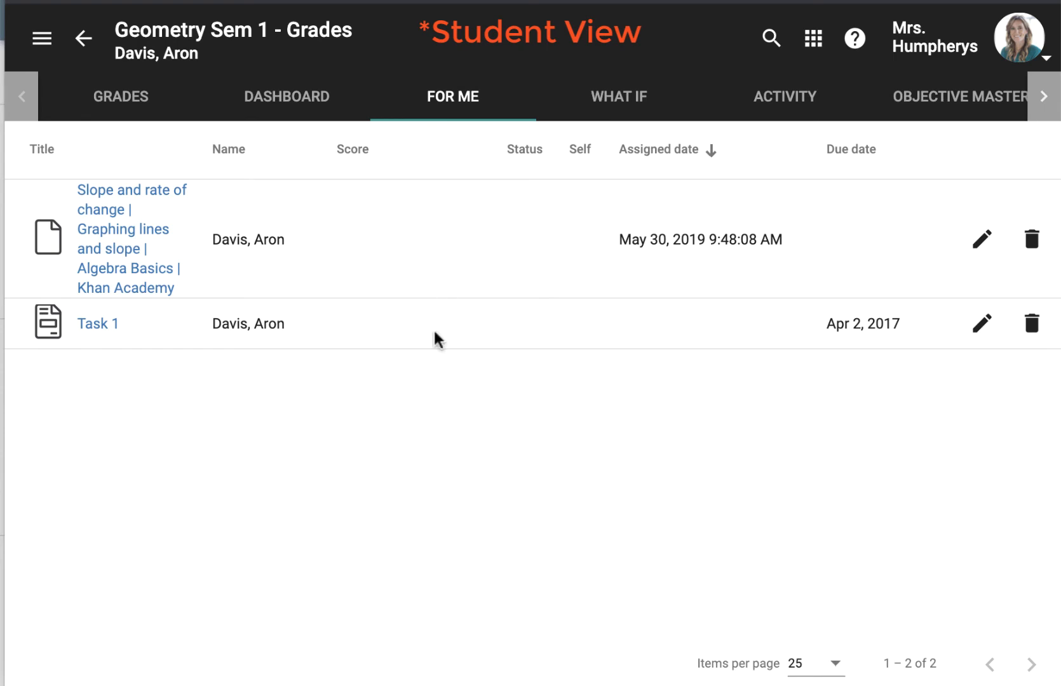
{"action": "left_click", "coordinate": [783, 102]}
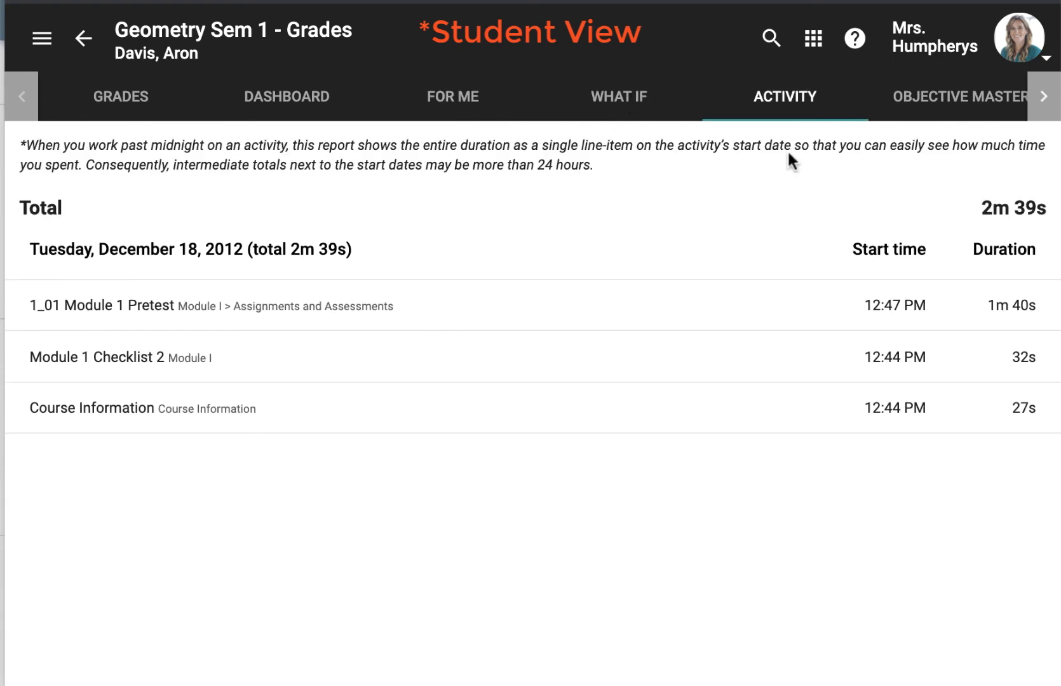
{"action": "left_click", "coordinate": [941, 112]}
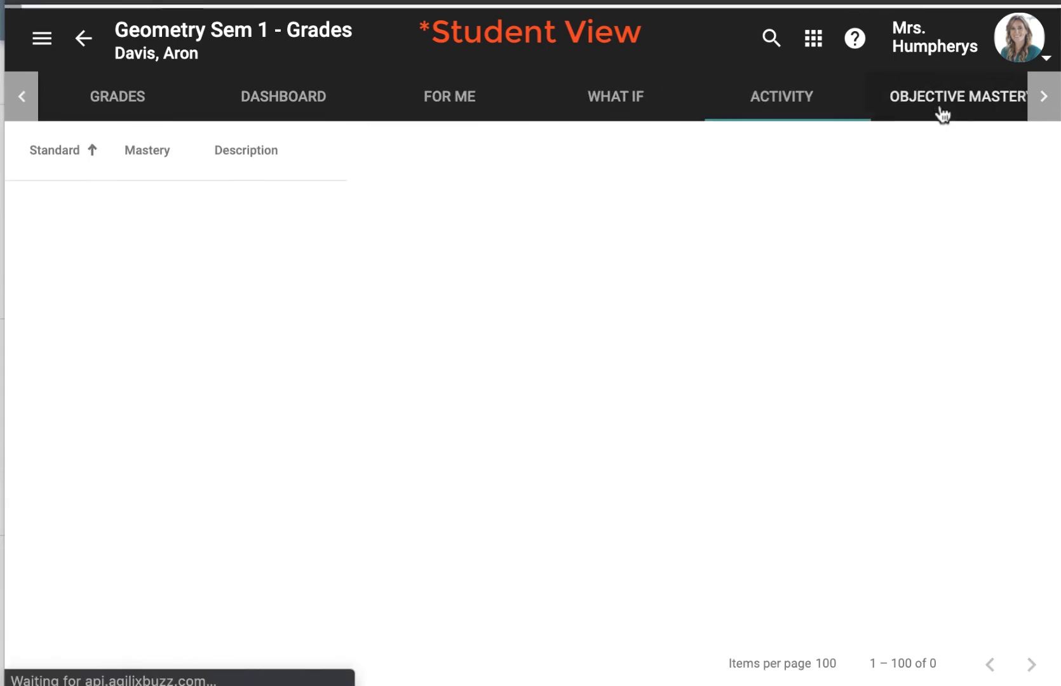
- Examine the Analytics, Badges, Stream and To-Do List views for the student in Geometry Sem 1
{"action": "left_click", "coordinate": [1043, 113]}
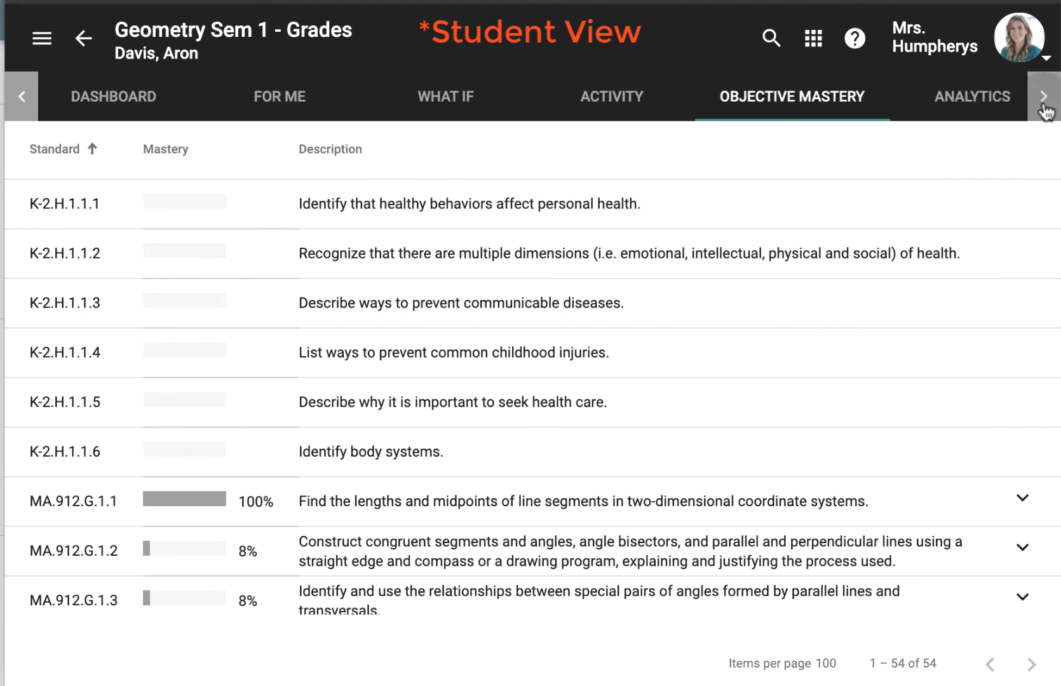
{"action": "left_click", "coordinate": [703, 117]}
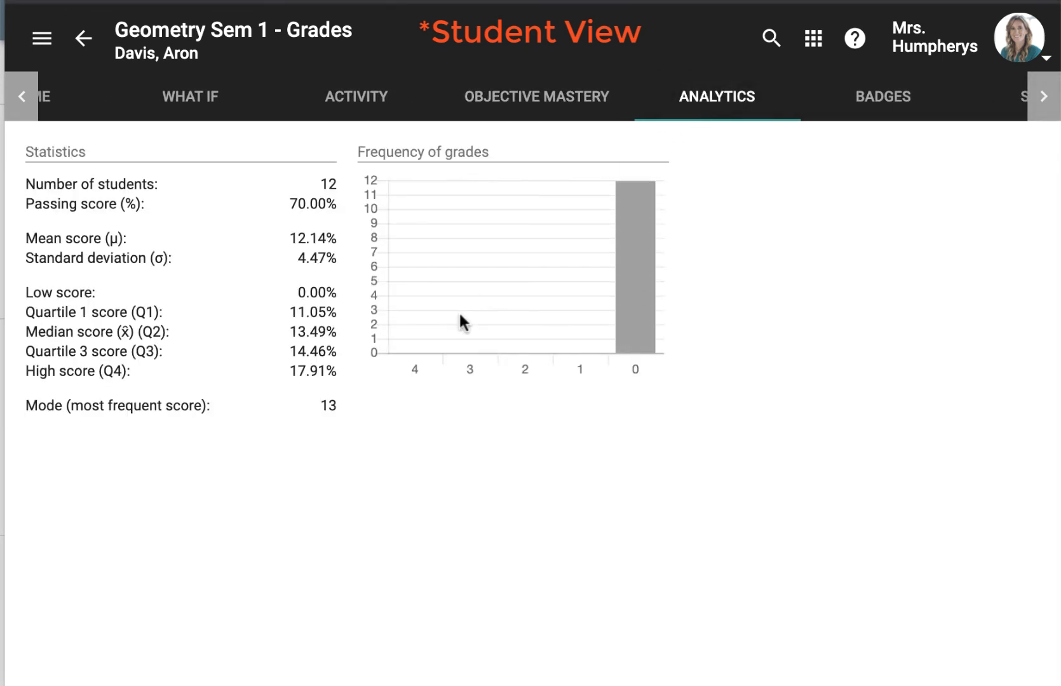
{"action": "left_click", "coordinate": [899, 97]}
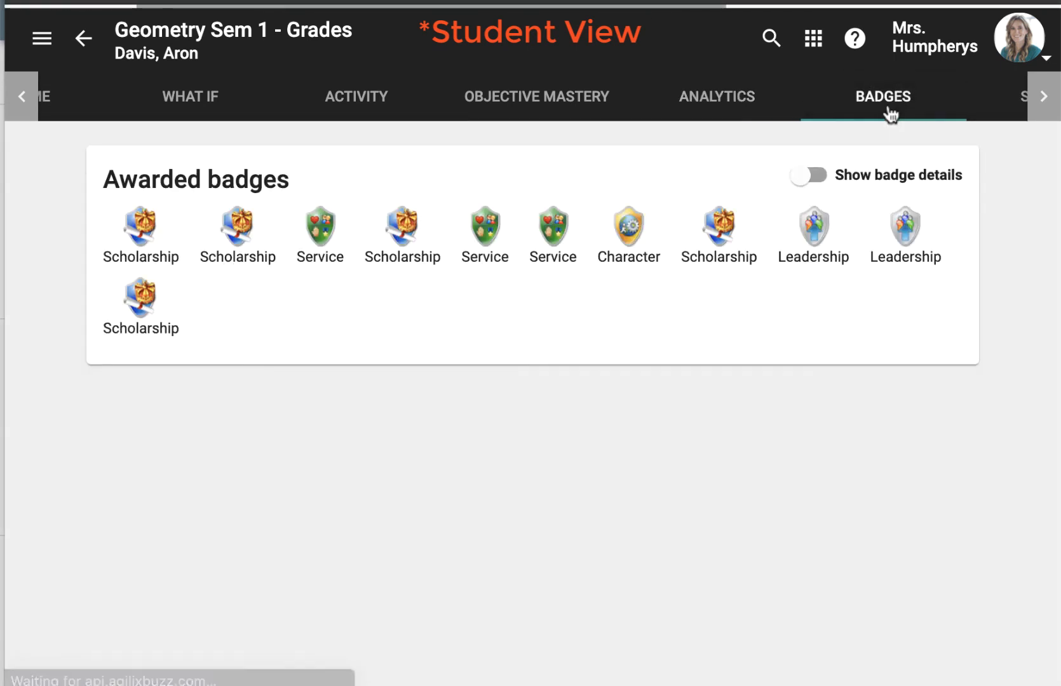
{"action": "left_click", "coordinate": [1045, 106]}
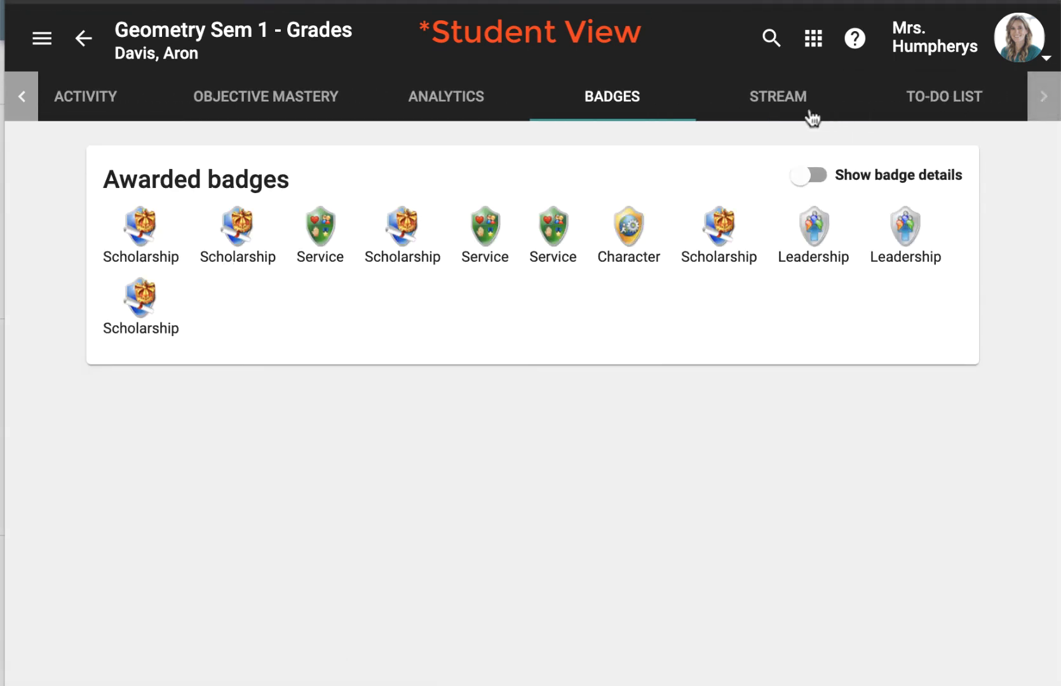
{"action": "left_click", "coordinate": [769, 110]}
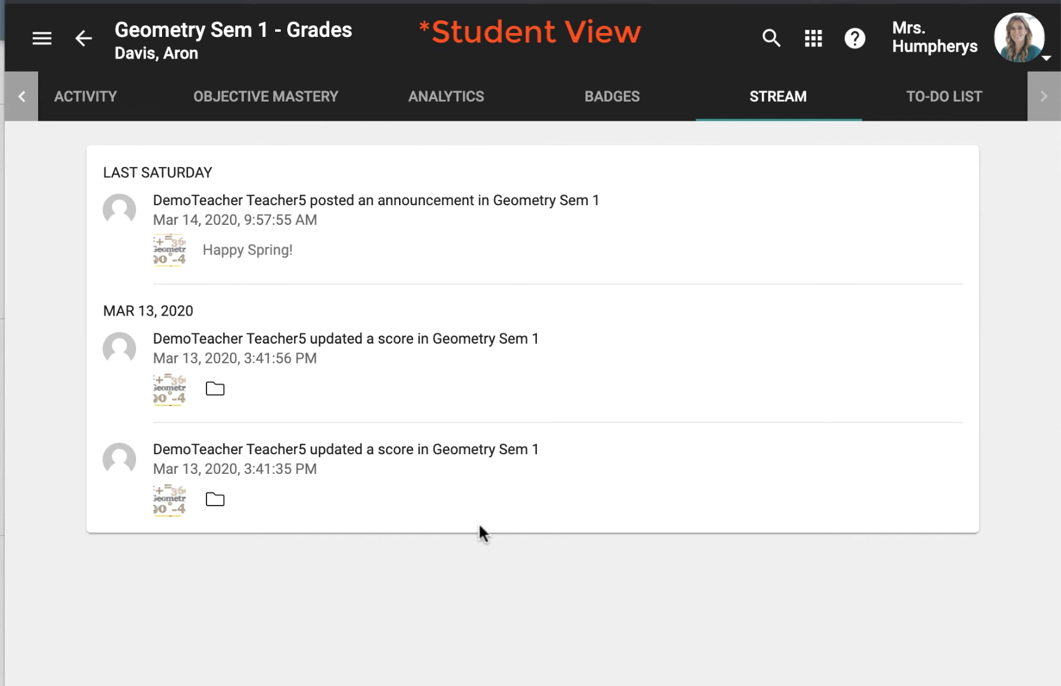
{"action": "left_click", "coordinate": [962, 108]}
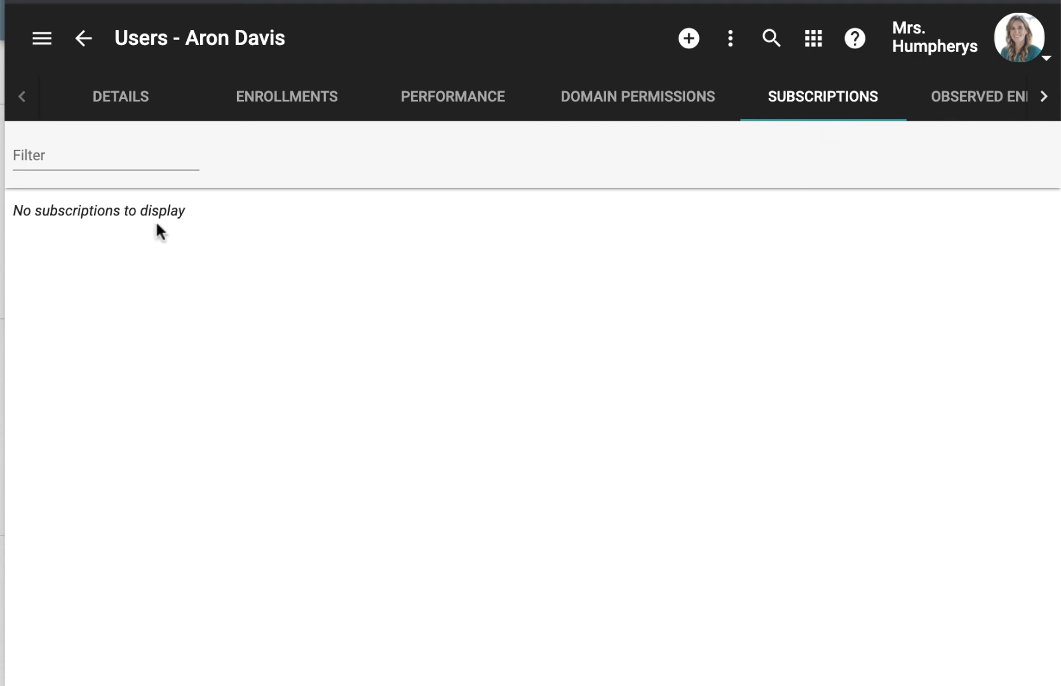
- Check the student's observed enrollments and the list of users observing the student
{"action": "left_click", "coordinate": [974, 115]}
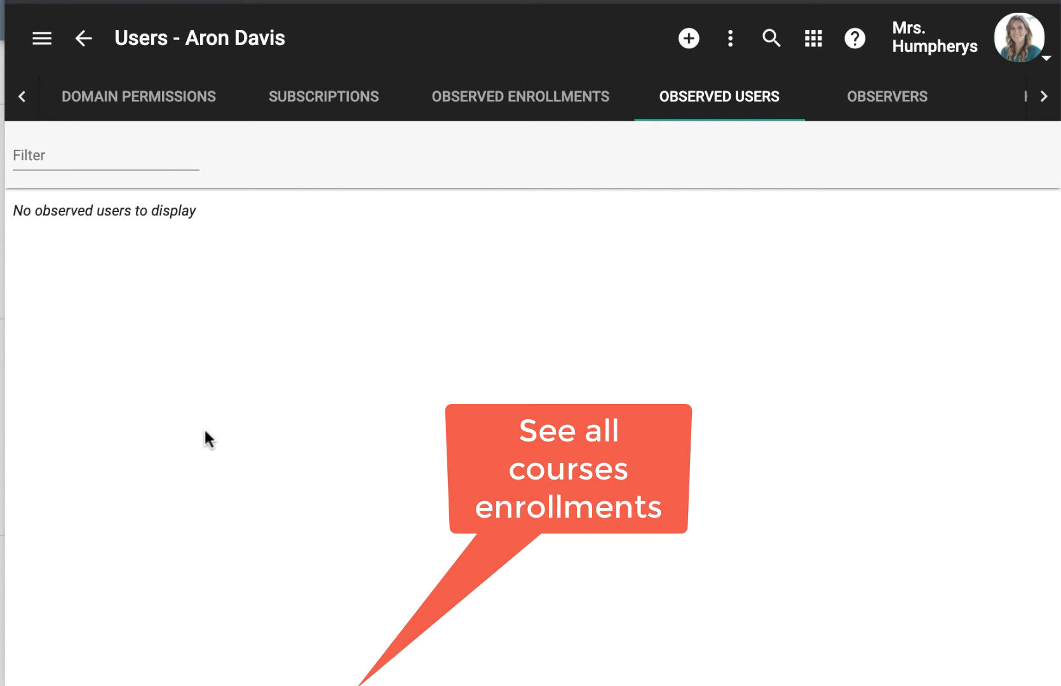
{"action": "left_click", "coordinate": [890, 106]}
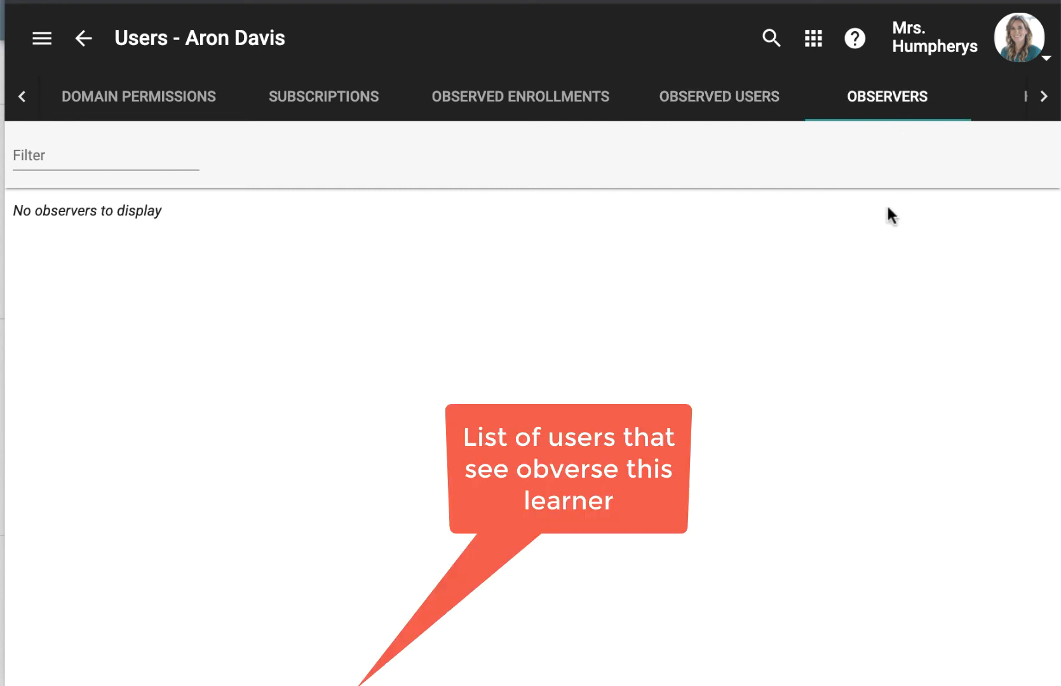